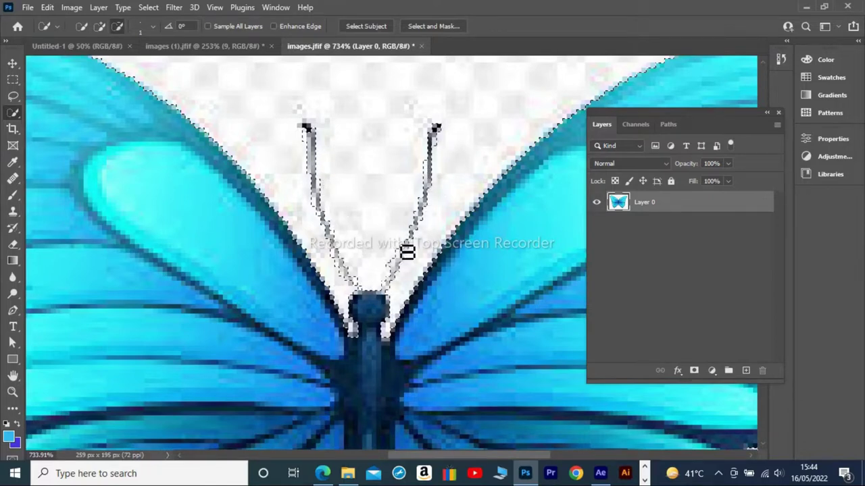
Step: Copy the selected butterfly to a new layer and hide the original Layer 0
{"action": "key", "text": "ctrl+0"}
{"action": "key", "text": "ctrl+j"}
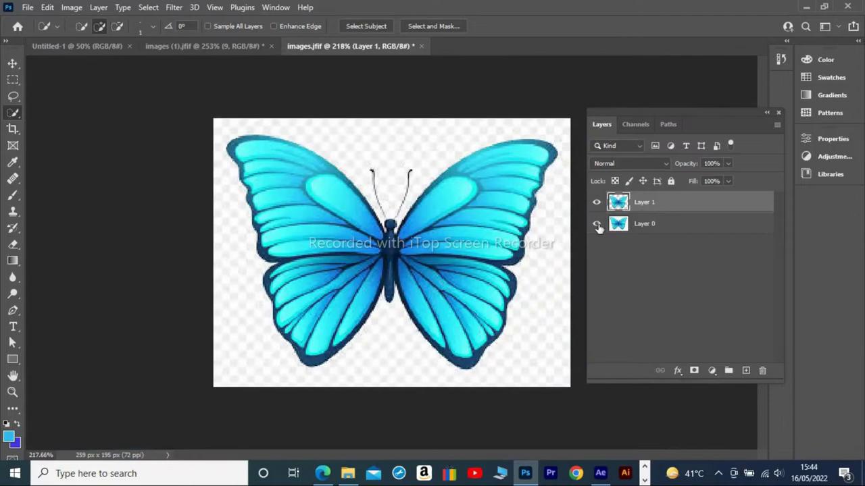
{"action": "left_click", "coordinate": [597, 225]}
{"action": "left_click", "coordinate": [14, 65]}
{"action": "left_click_drag", "start_coordinate": [448, 262], "coordinate": [449, 265]}
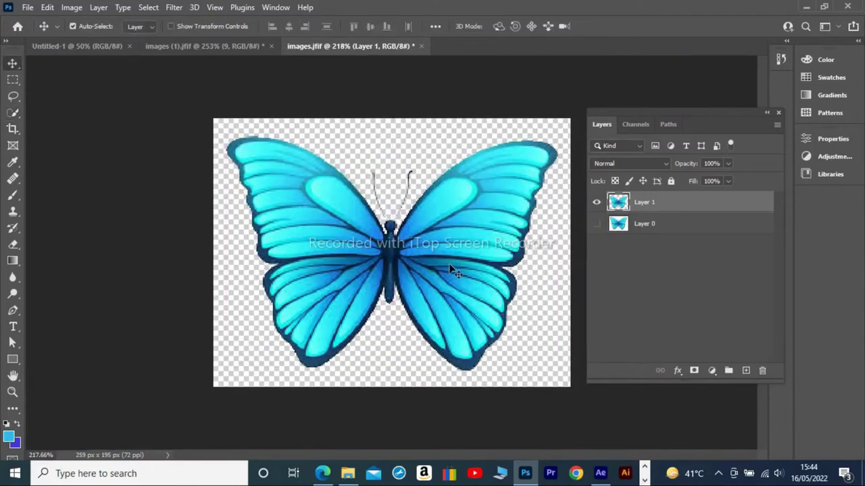
Step: Start a Pen path beside the butterfly's head and trace along the left wing's upper edge to the top of the canvas
{"action": "left_click", "coordinate": [13, 311]}
{"action": "left_click", "coordinate": [49, 310]}
{"action": "scroll", "coordinate": [365, 295], "scroll_direction": "up", "scroll_amount": 5}
{"action": "left_click_drag", "start_coordinate": [365, 294], "coordinate": [318, 255]}
{"action": "left_click_drag", "start_coordinate": [354, 210], "coordinate": [349, 233]}
{"action": "left_click_drag", "start_coordinate": [345, 191], "coordinate": [335, 251]}
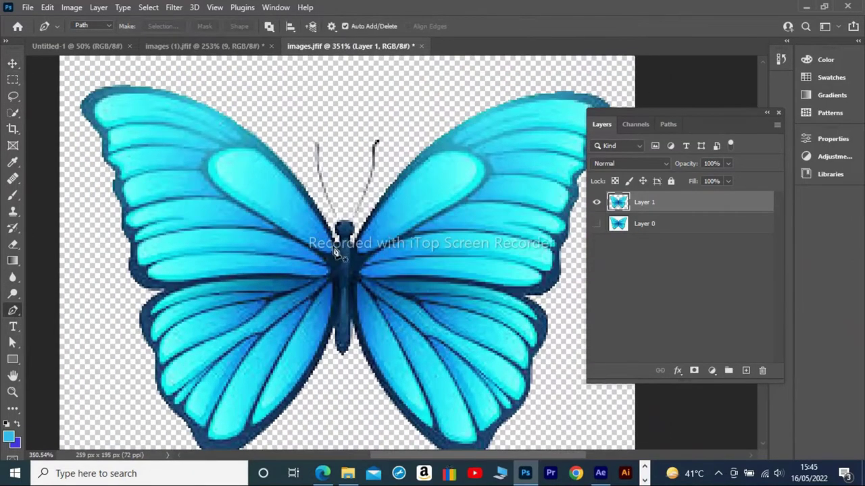
{"action": "left_click_drag", "start_coordinate": [291, 138], "coordinate": [306, 157]}
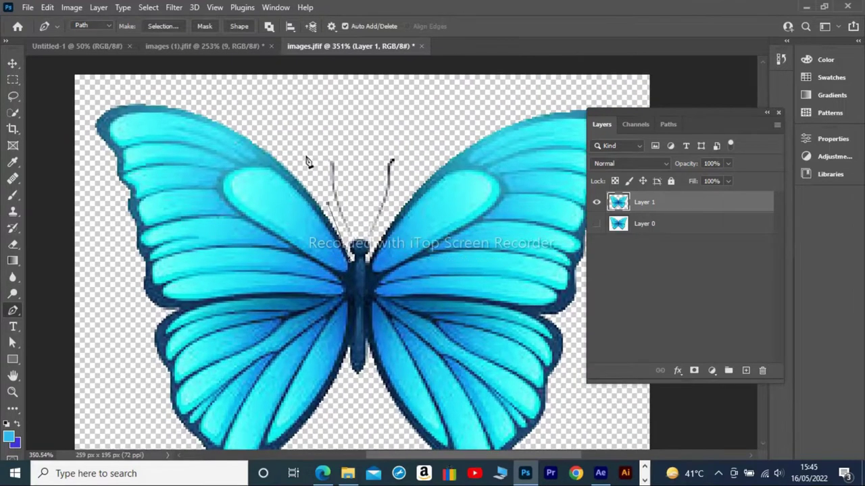
{"action": "left_click", "coordinate": [302, 134]}
{"action": "left_click_drag", "start_coordinate": [257, 97], "coordinate": [275, 107]}
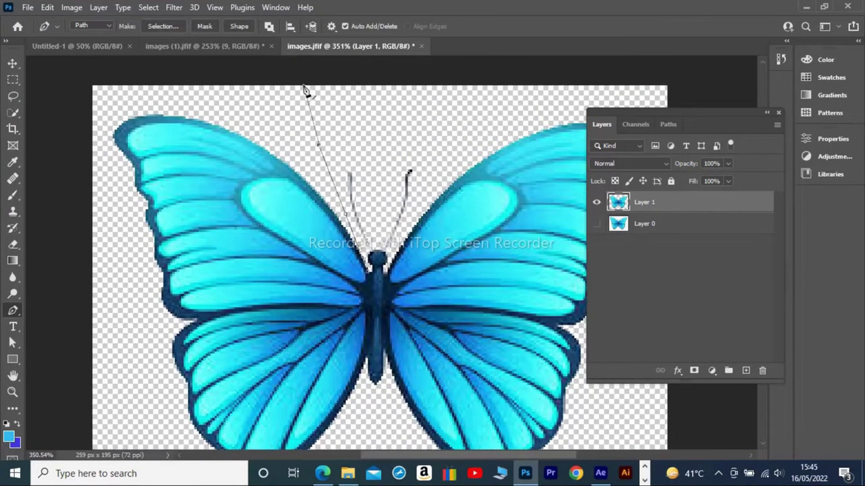
Step: Continue the path around the left canvas corners and up the body's left side, closing it around the left wing
{"action": "scroll", "coordinate": [199, 133], "scroll_direction": "down", "scroll_amount": 5}
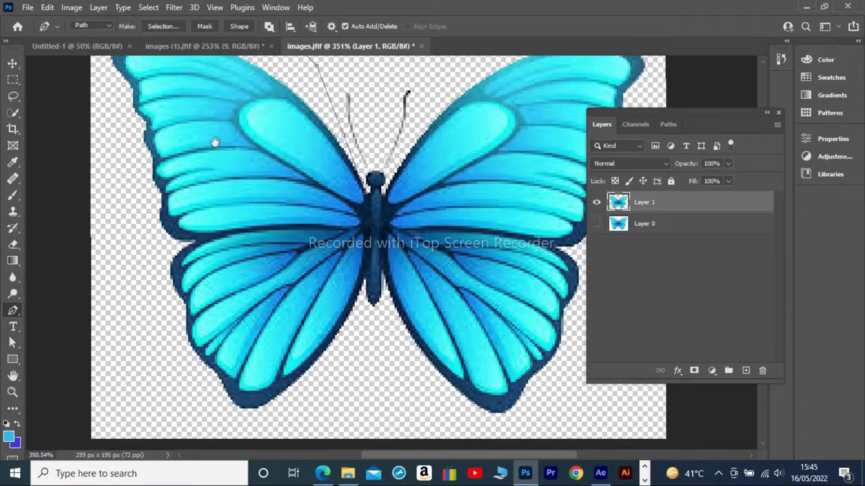
{"action": "left_click", "coordinate": [350, 364]}
{"action": "scroll", "coordinate": [357, 331], "scroll_direction": "up", "scroll_amount": 1}
{"action": "scroll", "coordinate": [356, 331], "scroll_direction": "right", "scroll_amount": 1}
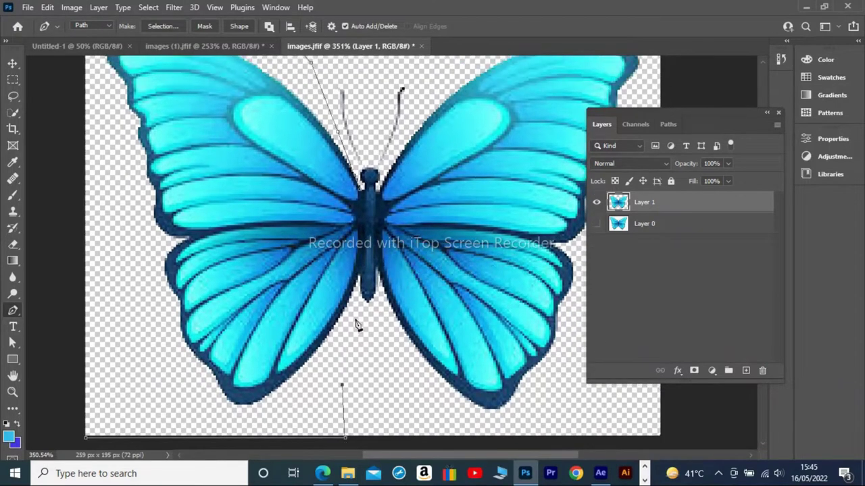
{"action": "left_click", "coordinate": [350, 298]}
{"action": "scroll", "coordinate": [351, 304], "scroll_direction": "up", "scroll_amount": 3}
{"action": "scroll", "coordinate": [368, 336], "scroll_direction": "up", "scroll_amount": 5}
{"action": "key", "text": "super"}
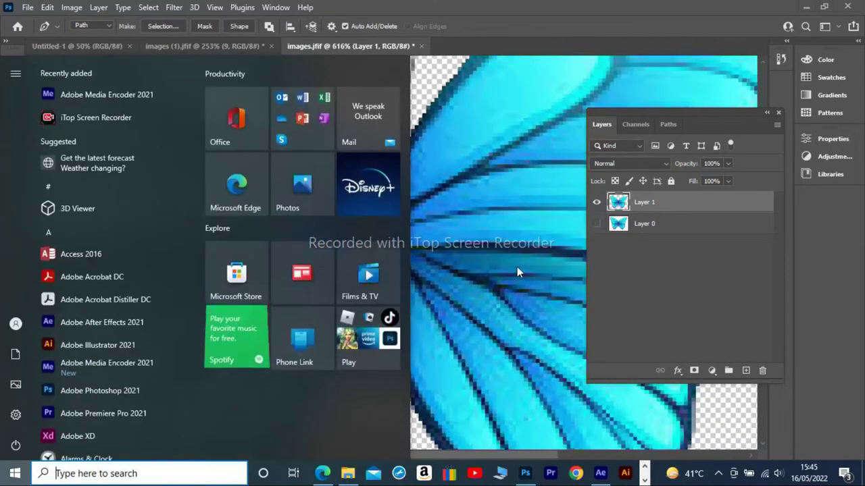
{"action": "key", "text": "super"}
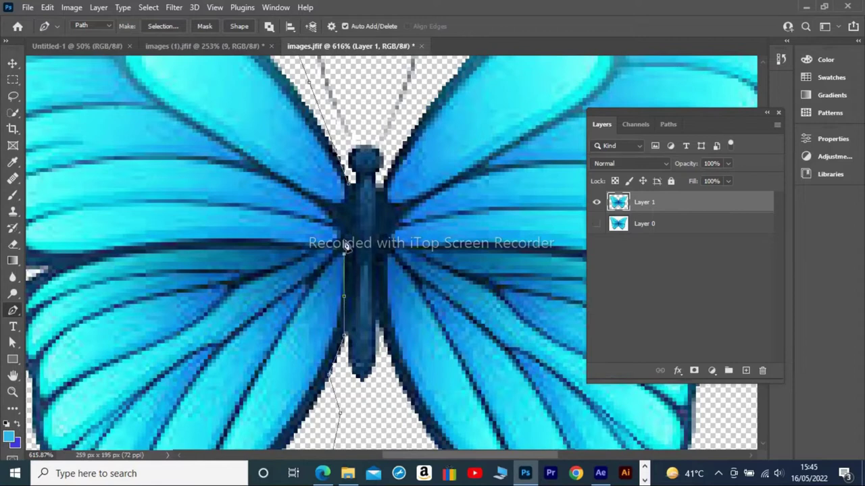
Step: Trace a second Pen path from the right side of the head along the right wing's upper edge and around the right canvas corners
{"action": "scroll", "coordinate": [469, 208], "scroll_direction": "right", "scroll_amount": 2}
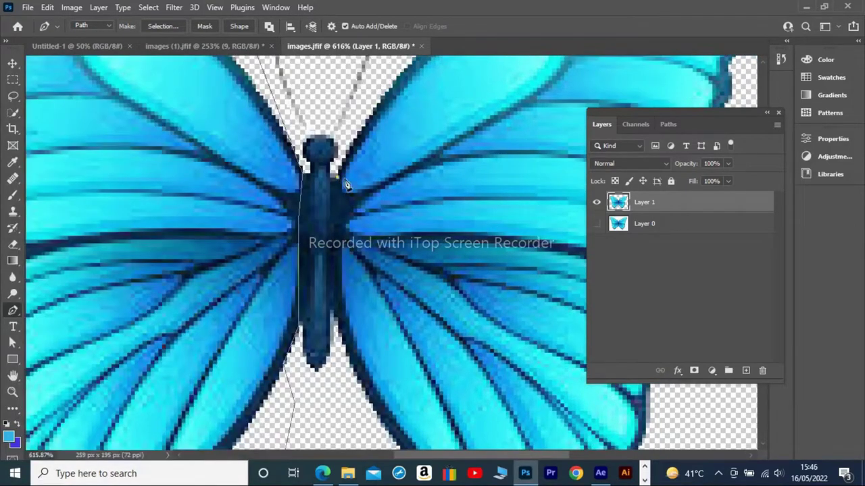
{"action": "scroll", "coordinate": [375, 202], "scroll_direction": "up", "scroll_amount": 5}
{"action": "scroll", "coordinate": [375, 203], "scroll_direction": "right", "scroll_amount": 1}
{"action": "key", "text": "z"}
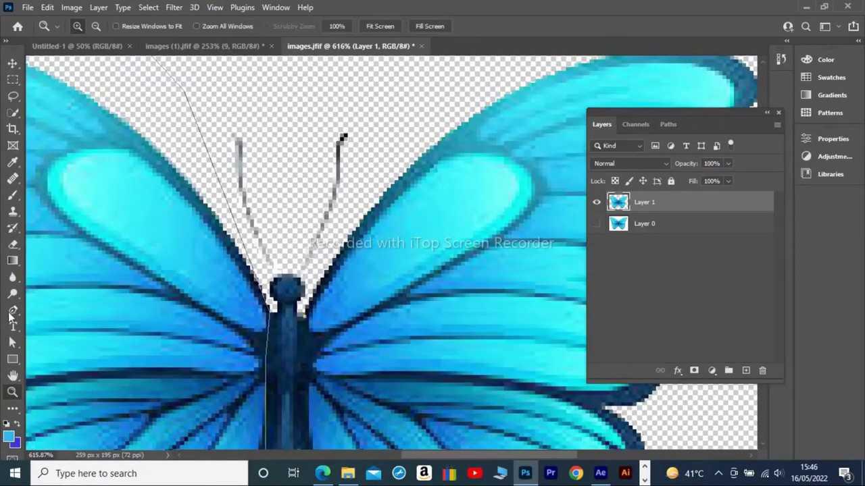
{"action": "left_click", "coordinate": [12, 310]}
{"action": "scroll", "coordinate": [406, 157], "scroll_direction": "right", "scroll_amount": 8}
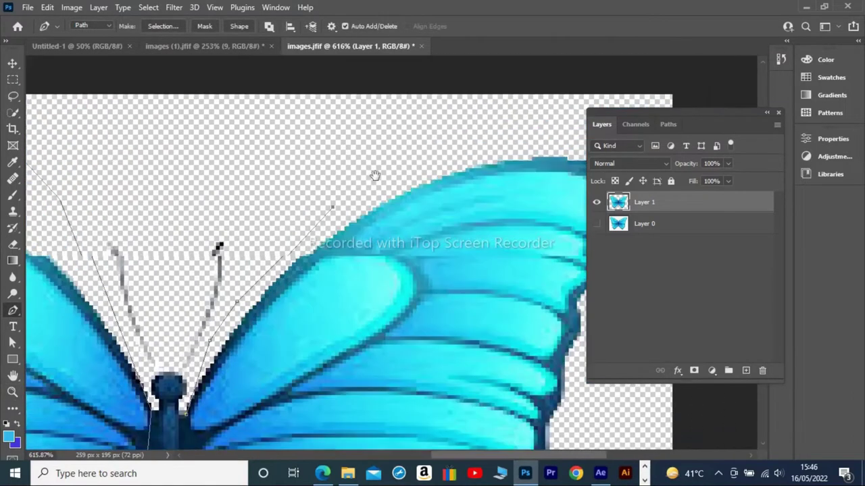
{"action": "key", "text": "ctrl+0"}
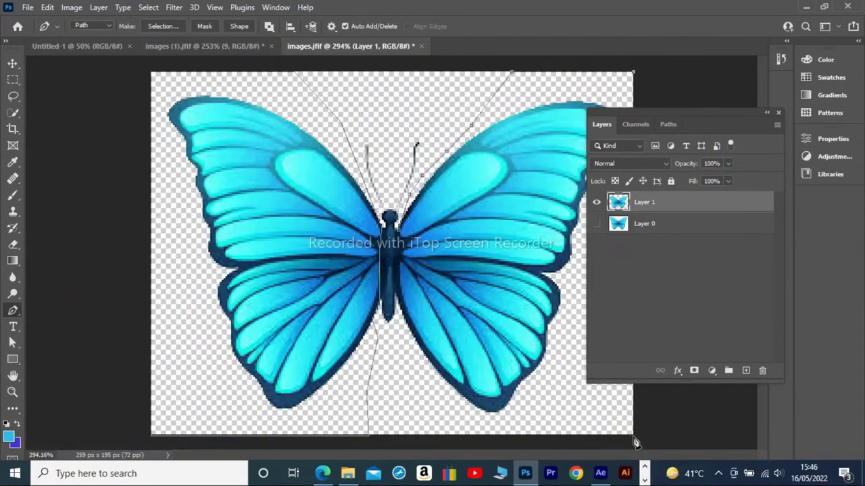
Step: Continue the second path below the body and up its right side, closing it around the right wing
{"action": "left_click", "coordinate": [398, 341]}
{"action": "scroll", "coordinate": [412, 326], "scroll_direction": "up", "scroll_amount": 6}
{"action": "left_click", "coordinate": [369, 306]}
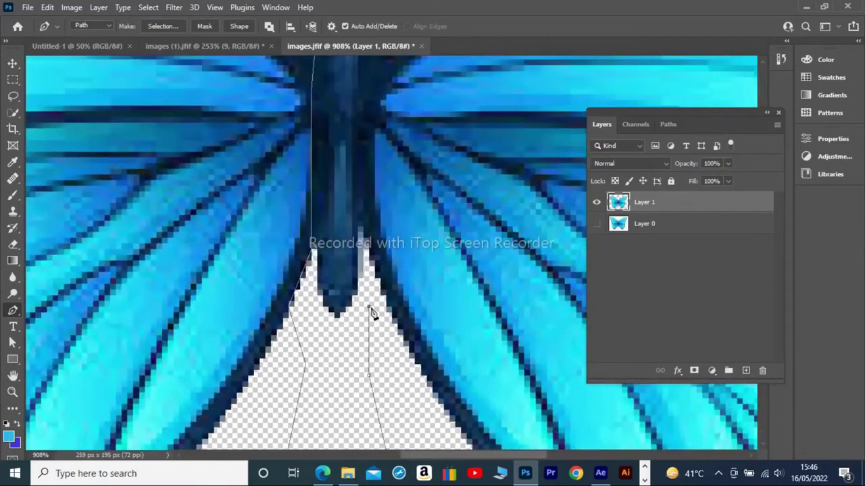
{"action": "scroll", "coordinate": [368, 203], "scroll_direction": "down", "scroll_amount": 4}
{"action": "scroll", "coordinate": [385, 262], "scroll_direction": "up", "scroll_amount": 4}
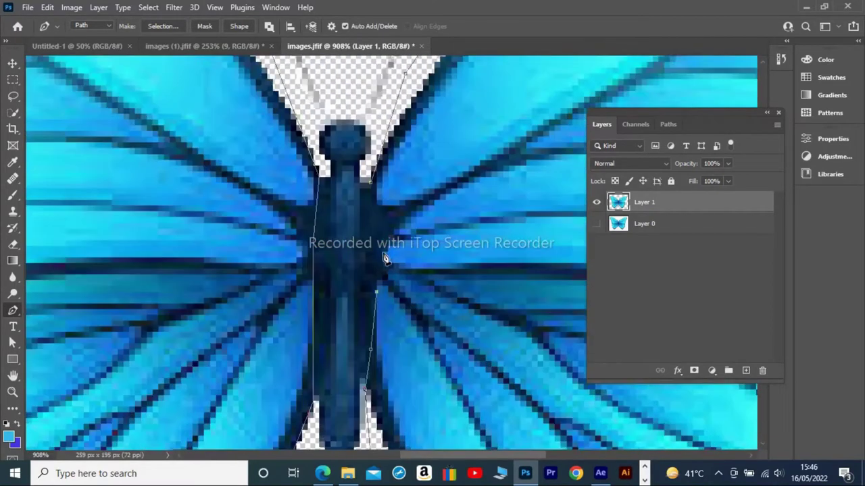
{"action": "left_click", "coordinate": [370, 182]}
Step: Adjust the anchor points of both wing paths along the canvas edges and corners
{"action": "scroll", "coordinate": [340, 280], "scroll_direction": "down", "scroll_amount": 5}
{"action": "left_click", "coordinate": [13, 343]}
{"action": "scroll", "coordinate": [291, 390], "scroll_direction": "up", "scroll_amount": 2}
{"action": "left_click_drag", "start_coordinate": [291, 390], "coordinate": [301, 296]}
{"action": "left_click_drag", "start_coordinate": [96, 351], "coordinate": [97, 345]}
{"action": "left_click_drag", "start_coordinate": [415, 351], "coordinate": [417, 346]}
{"action": "left_click_drag", "start_coordinate": [518, 383], "coordinate": [299, 356]}
{"action": "scroll", "coordinate": [498, 210], "scroll_direction": "up", "scroll_amount": 5}
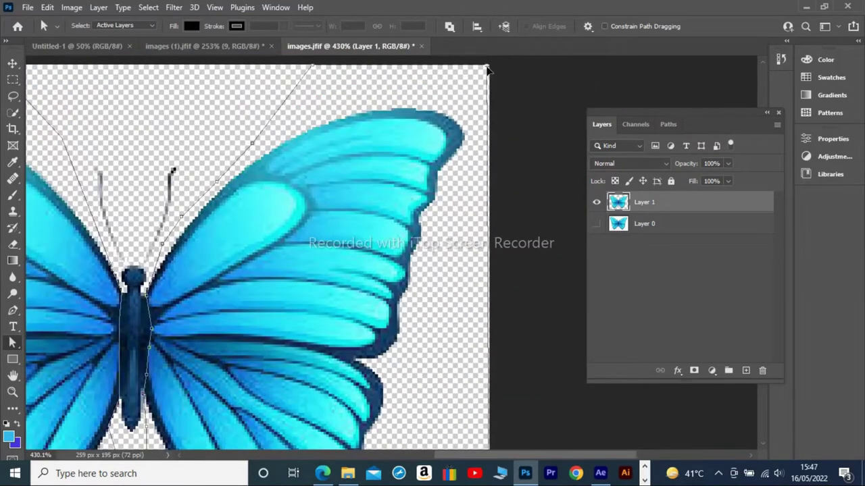
{"action": "scroll", "coordinate": [163, 73], "scroll_direction": "left", "scroll_amount": 5}
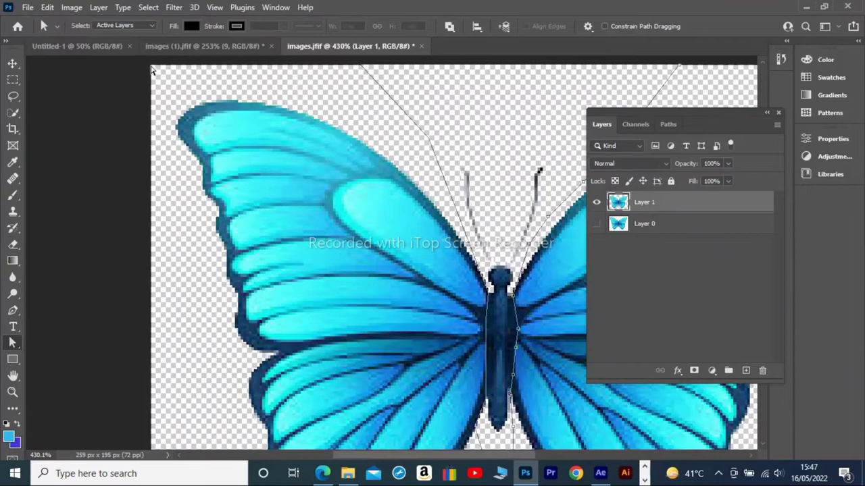
Step: Convert the two wing paths to a selection
{"action": "key", "text": "ctrl+0"}
{"action": "key", "text": "v"}
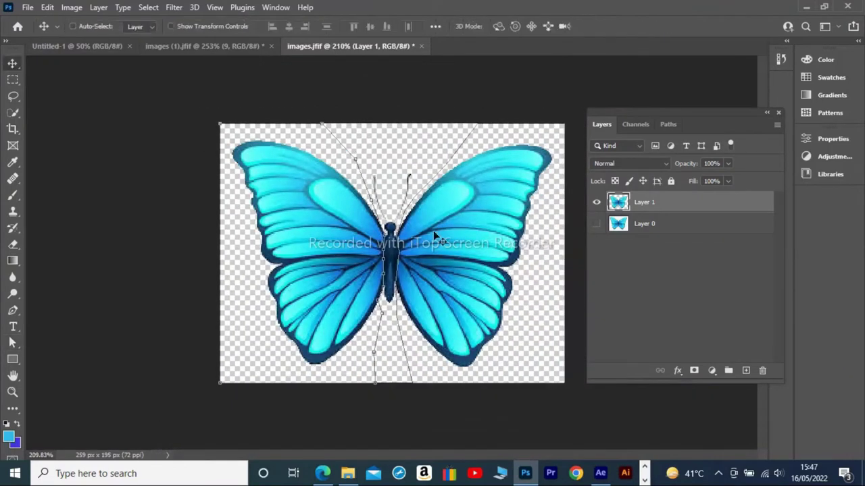
{"action": "key", "text": "ctrl+t"}
{"action": "left_click", "coordinate": [577, 29]}
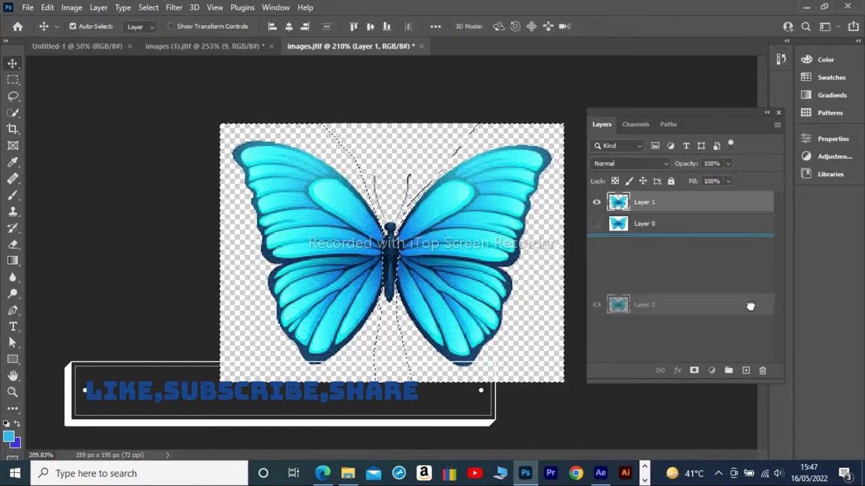
Step: Duplicate Layer 1 and scale the selected wings in the copy to 93.05% width and 95.38% height
{"action": "key", "text": "ctrl+j"}
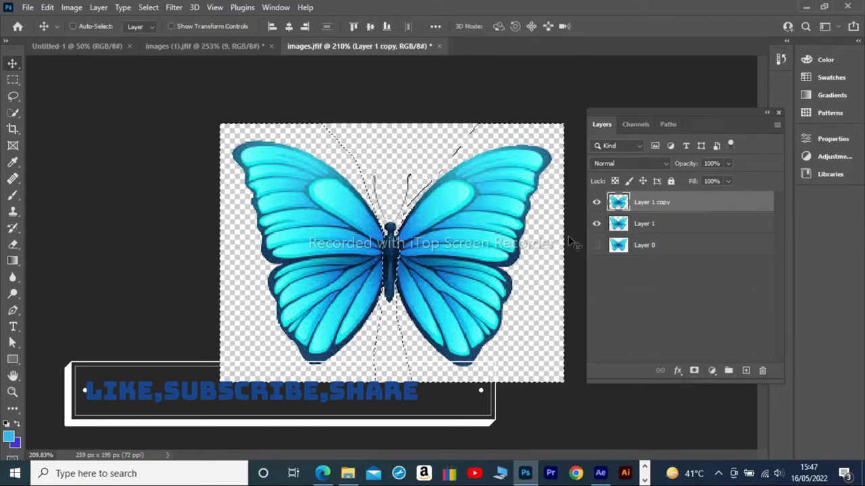
{"action": "key", "text": "ctrl+t"}
{"action": "left_click_drag", "start_coordinate": [564, 382], "coordinate": [195, 182]}
{"action": "key", "text": "ctrl+z"}
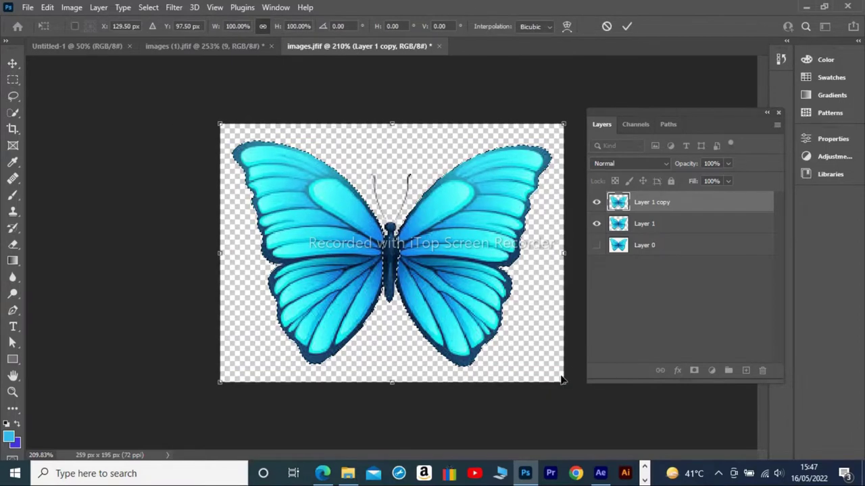
{"action": "mouse_move", "coordinate": [567, 383]}
{"action": "left_mouse_down"}
{"action": "mouse_move", "coordinate": [555, 369]}
{"action": "mouse_move", "coordinate": [554, 378]}
{"action": "left_mouse_up"}
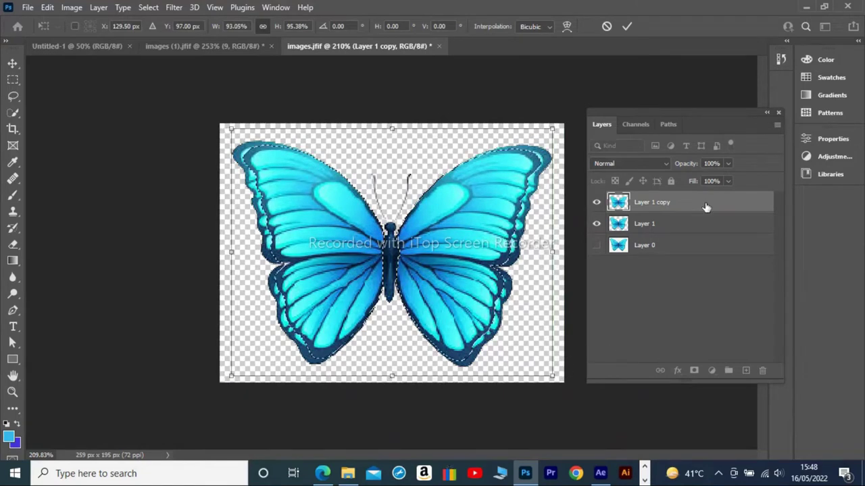
{"action": "key", "text": "Return"}
Step: Duplicate the scaled copy and scale its wings further in toward the body
{"action": "left_click_drag", "start_coordinate": [706, 207], "coordinate": [746, 370]}
{"action": "key", "text": "ctrl+t"}
{"action": "left_click_drag", "start_coordinate": [544, 363], "coordinate": [518, 357]}
{"action": "key", "text": "Return"}
{"action": "key", "text": "ctrl+t"}
{"action": "key", "text": "Return"}
Step: Create the third and fourth layer copies, scaling the wings of each slightly narrower than in the previous one
{"action": "left_click_drag", "start_coordinate": [710, 210], "coordinate": [746, 371]}
{"action": "key", "text": "ctrl+t"}
{"action": "left_click_drag", "start_coordinate": [521, 354], "coordinate": [507, 358]}
{"action": "key", "text": "Return"}
{"action": "left_click_drag", "start_coordinate": [654, 202], "coordinate": [746, 371]}
{"action": "key", "text": "ctrl+t"}
{"action": "left_click_drag", "start_coordinate": [506, 353], "coordinate": [489, 346]}
{"action": "key", "text": "Return"}
Step: Create the fifth and sixth layer copies, shrinking the wings of each further toward the body
{"action": "left_click_drag", "start_coordinate": [723, 207], "coordinate": [746, 371]}
{"action": "key", "text": "ctrl+t"}
{"action": "left_click_drag", "start_coordinate": [487, 348], "coordinate": [465, 337]}
{"action": "key", "text": "Return"}
{"action": "left_click_drag", "start_coordinate": [653, 201], "coordinate": [745, 371]}
{"action": "key", "text": "ctrl+t"}
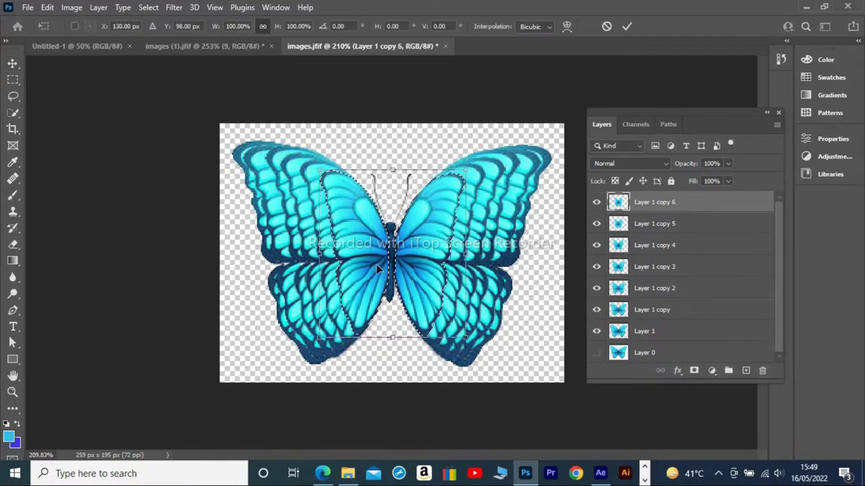
{"action": "left_click_drag", "start_coordinate": [462, 336], "coordinate": [447, 323]}
{"action": "key", "text": "Return"}
Step: Create the seventh and eighth layer copies, narrowing the wings of each another step
{"action": "left_click_drag", "start_coordinate": [653, 202], "coordinate": [745, 370]}
{"action": "key", "text": "ctrl+t"}
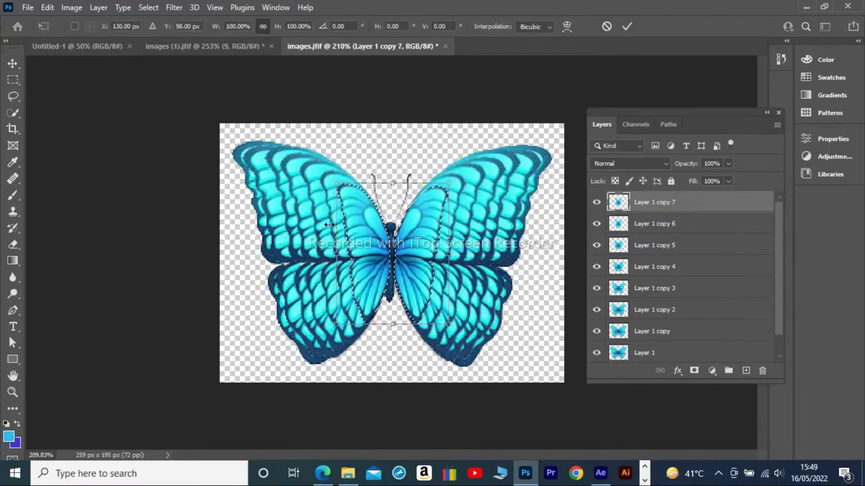
{"action": "left_click_drag", "start_coordinate": [450, 326], "coordinate": [435, 315]}
{"action": "key", "text": "Return"}
{"action": "left_click_drag", "start_coordinate": [654, 202], "coordinate": [745, 371]}
{"action": "key", "text": "ctrl+t"}
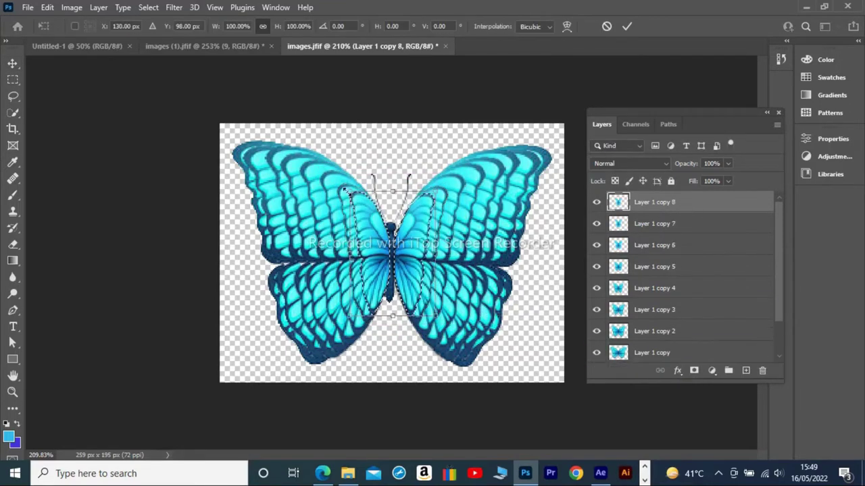
{"action": "left_click_drag", "start_coordinate": [435, 314], "coordinate": [428, 313]}
{"action": "key", "text": "Return"}
Step: Create the ninth layer copy with its wings narrowed close to the body, and duplicate it once more
{"action": "left_click_drag", "start_coordinate": [654, 202], "coordinate": [746, 371]}
{"action": "key", "text": "ctrl+t"}
{"action": "left_click_drag", "start_coordinate": [424, 316], "coordinate": [412, 313]}
{"action": "key", "text": "Return"}
{"action": "left_click_drag", "start_coordinate": [702, 206], "coordinate": [746, 371]}
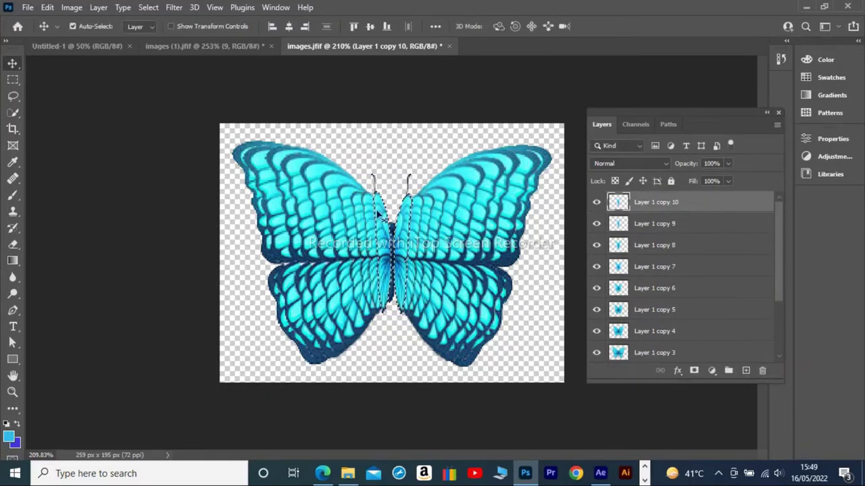
Step: Rename the three lowest layers above Layer 0, from bottom to top, as 1, 2 and 3
{"action": "scroll", "coordinate": [618, 291], "scroll_direction": "down", "scroll_amount": 5}
{"action": "left_click", "coordinate": [651, 333]}
{"action": "double_click", "coordinate": [674, 309]}
{"action": "type", "text": "2"}
{"action": "key", "text": "Tab"}
{"action": "type", "text": "3"}
{"action": "key", "text": "Tab"}
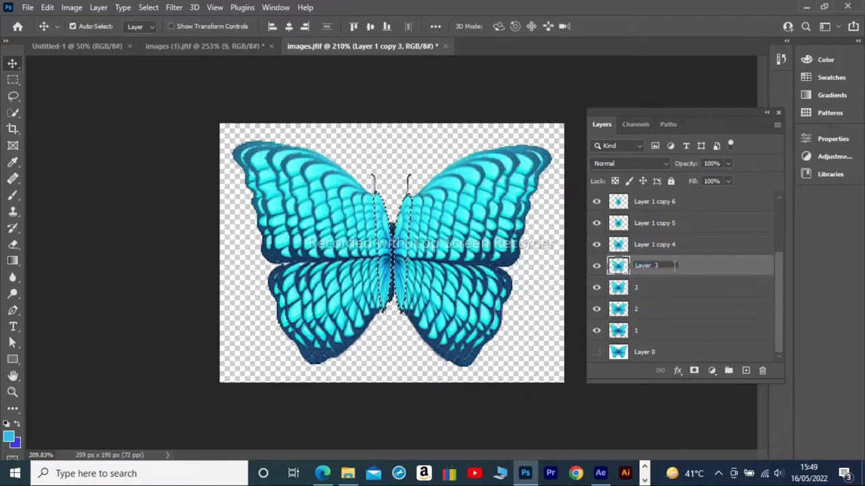
Step: Rename the next four layers upward as 4, 5, 6 and 7
{"action": "type", "text": "4"}
{"action": "key", "text": "Tab"}
{"action": "key", "text": "Tab"}
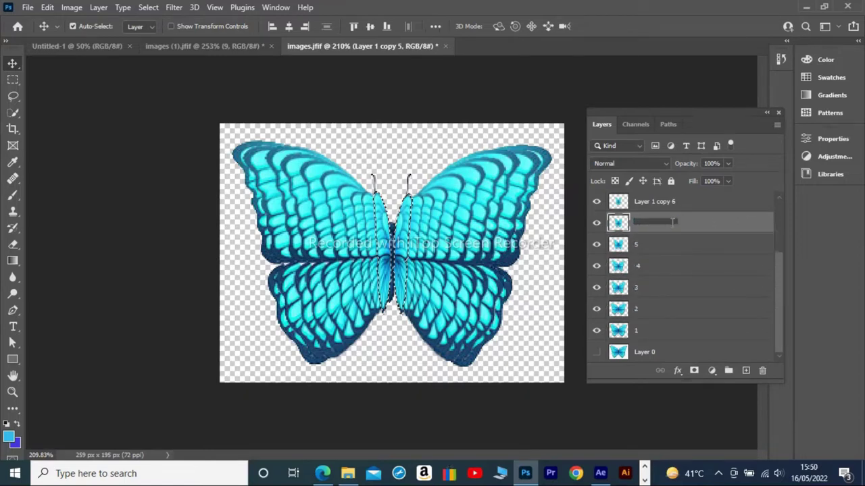
{"action": "key", "text": "Tab"}
{"action": "type", "text": "7"}
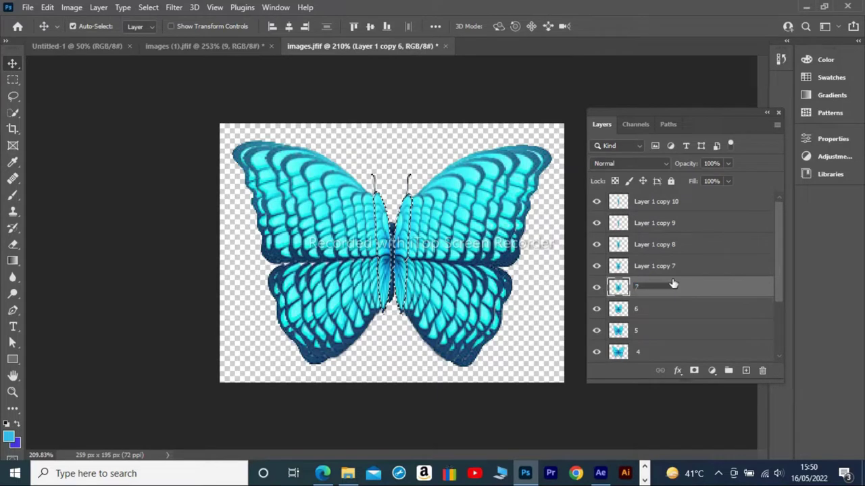
Step: Rename the four remaining topmost layers as 8, 9, 10 and 11
{"action": "key", "text": "Tab"}
{"action": "type", "text": "8"}
{"action": "key", "text": "Tab"}
{"action": "type", "text": "9"}
{"action": "key", "text": "Tab"}
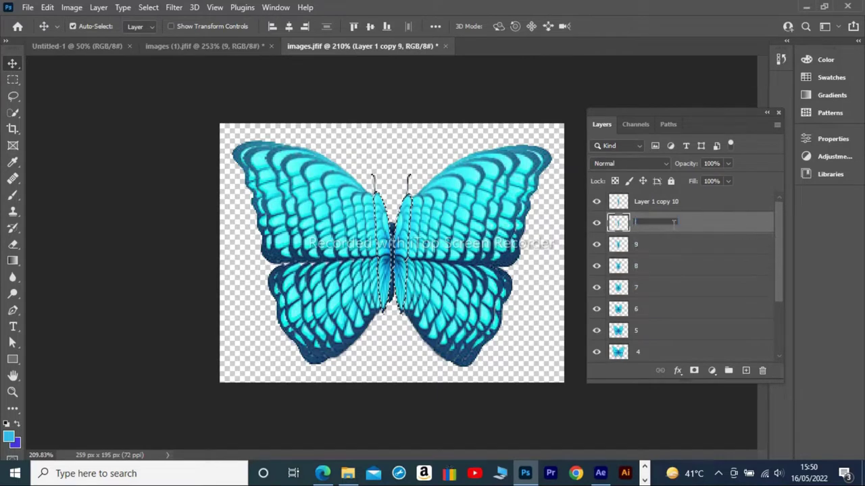
{"action": "key", "text": "Tab"}
{"action": "key", "text": "Return"}
Step: Hide layers 2 through 11 so that only layer 1 is visible
{"action": "left_click_drag", "start_coordinate": [778, 242], "coordinate": [783, 264]}
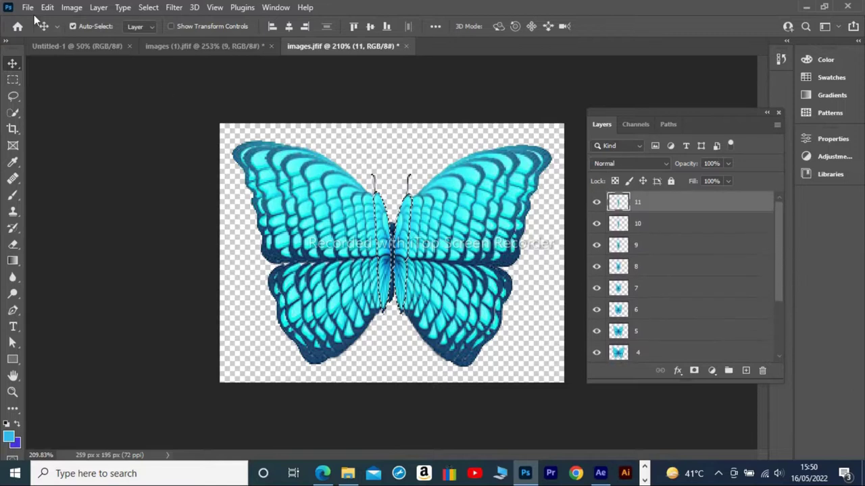
{"action": "scroll", "coordinate": [595, 201], "scroll_direction": "down", "scroll_amount": 4}
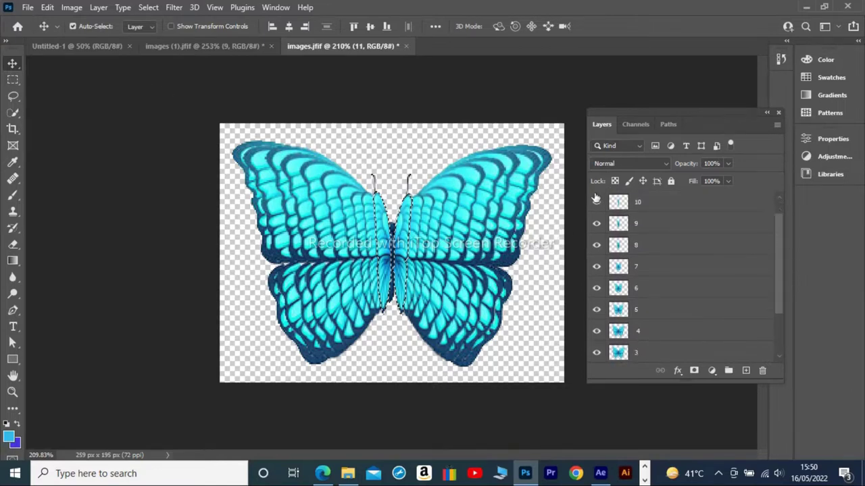
{"action": "left_click_drag", "start_coordinate": [596, 309], "coordinate": [596, 201]}
{"action": "scroll", "coordinate": [597, 266], "scroll_direction": "up", "scroll_amount": 4}
{"action": "scroll", "coordinate": [601, 265], "scroll_direction": "down", "scroll_amount": 4}
{"action": "left_click", "coordinate": [382, 85]}
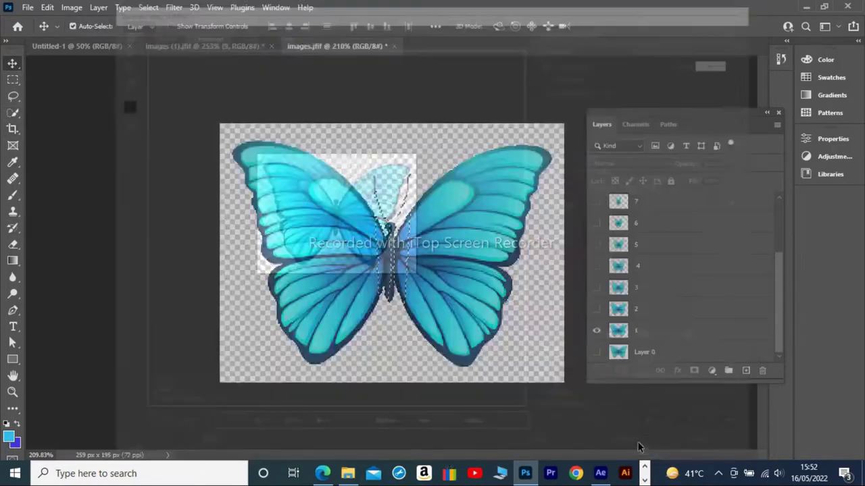
{"action": "left_click", "coordinate": [596, 331]}
{"action": "left_click", "coordinate": [596, 331]}
{"action": "scroll", "coordinate": [600, 331], "scroll_direction": "up", "scroll_amount": 4}
{"action": "scroll", "coordinate": [604, 331], "scroll_direction": "down", "scroll_amount": 4}
Step: Export the visible layer 1 as a transparent PNG-24 named 1 into a new Desktop folder named b2
{"action": "key", "text": "ctrl+shift+s"}
{"action": "left_click", "coordinate": [414, 9]}
{"action": "key", "text": "ctrl+alt+shift+s"}
{"action": "left_click", "coordinate": [545, 447]}
{"action": "left_click", "coordinate": [142, 120]}
{"action": "right_click", "coordinate": [322, 148]}
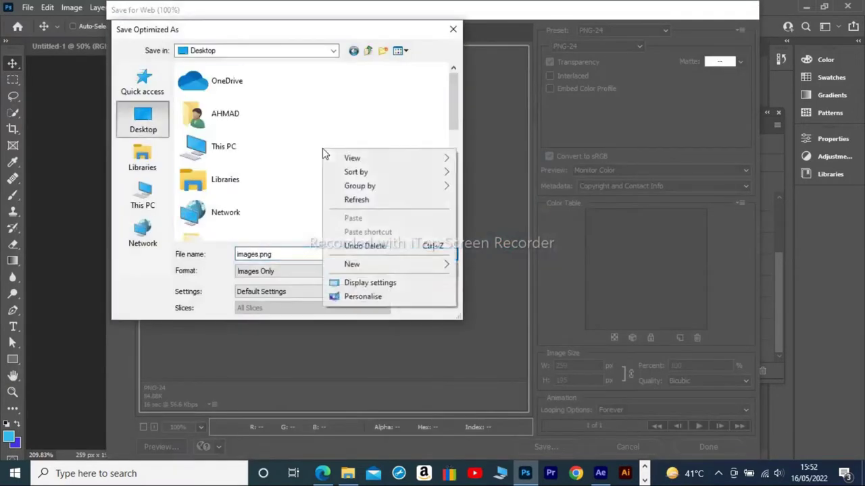
{"action": "mouse_move", "coordinate": [352, 264]}
{"action": "left_click", "coordinate": [487, 263]}
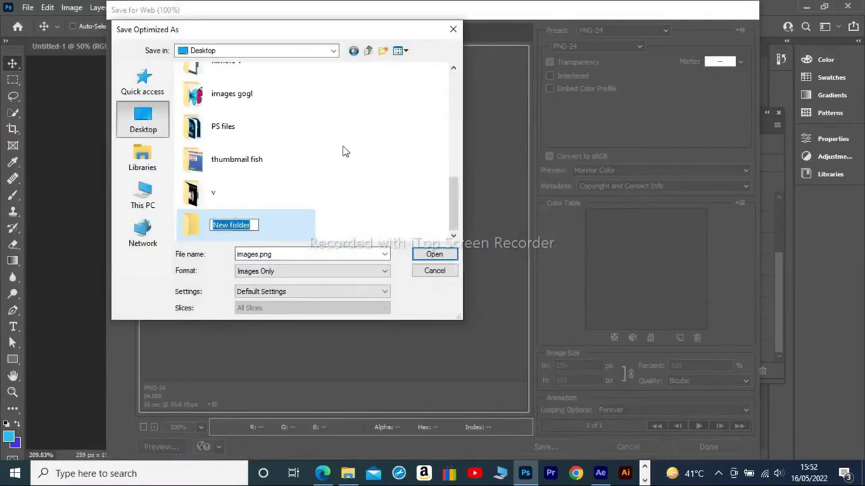
{"action": "left_click", "coordinate": [414, 257]}
{"action": "left_click", "coordinate": [445, 257]}
Step: Show only layer 2 and export it for web as a PNG named 2 in the b2 folder
{"action": "left_click", "coordinate": [596, 331]}
{"action": "left_click", "coordinate": [597, 309]}
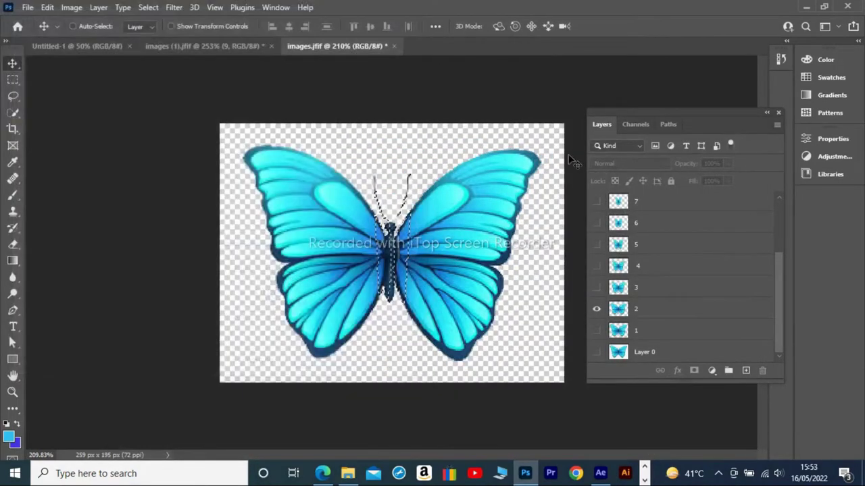
{"action": "key", "text": "ctrl+alt+shift+s"}
{"action": "key", "text": "Return"}
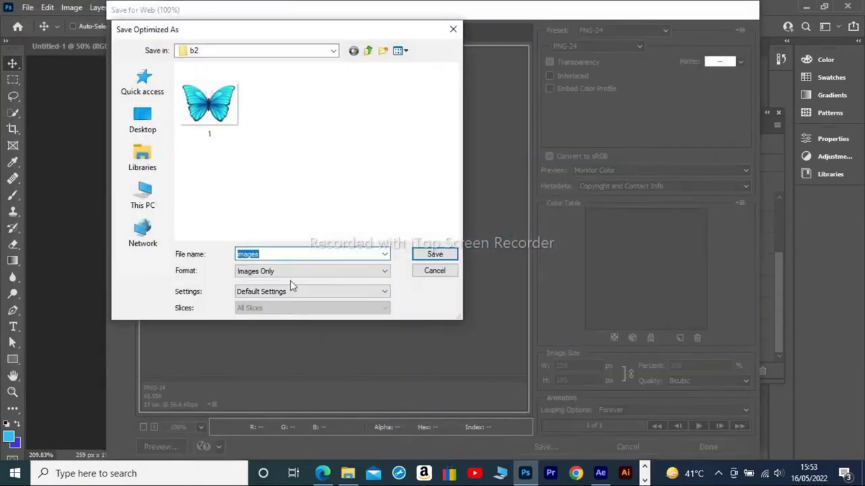
{"action": "left_click", "coordinate": [435, 256]}
Step: Show only layer 3 and export it for web as a PNG named 3
{"action": "left_click", "coordinate": [597, 309]}
{"action": "left_click", "coordinate": [596, 288]}
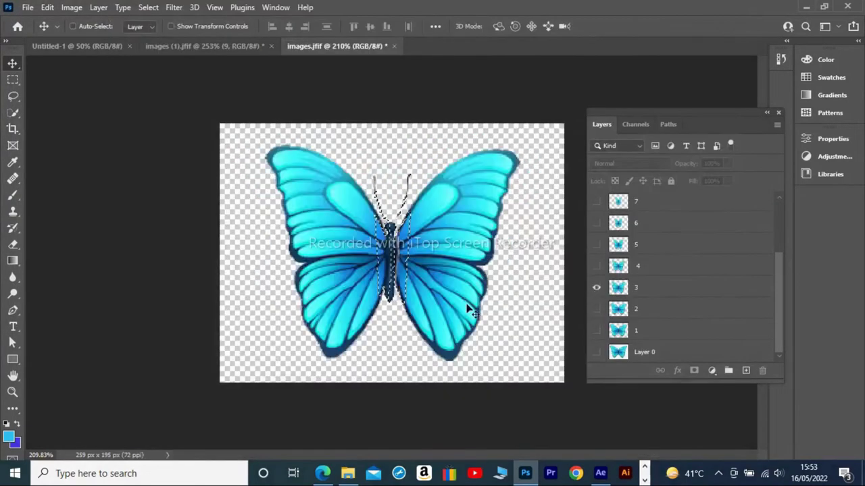
{"action": "key", "text": "ctrl+alt+shift+s"}
{"action": "key", "text": "Return"}
{"action": "type", "text": "3"}
{"action": "key", "text": "Return"}
Step: Show only layer 4 and export it for web as a PNG named 4
{"action": "left_click", "coordinate": [596, 265]}
{"action": "left_click", "coordinate": [596, 287]}
{"action": "key", "text": "ctrl+alt+shift+s"}
{"action": "left_click", "coordinate": [545, 447]}
{"action": "type", "text": "4"}
{"action": "left_click", "coordinate": [434, 253]}
Step: Show only layer 5 and export it for web as a PNG named 5
{"action": "left_click", "coordinate": [595, 265]}
{"action": "left_click", "coordinate": [595, 244]}
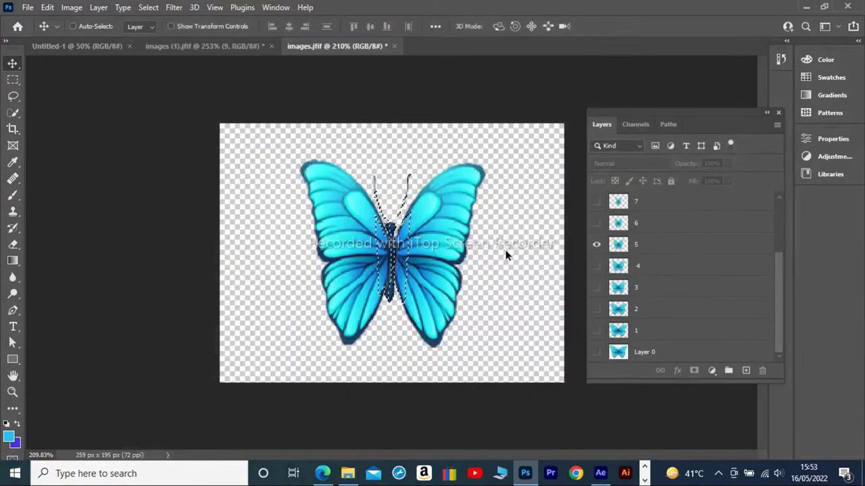
{"action": "key", "text": "ctrl+alt+shift+s"}
{"action": "left_click", "coordinate": [534, 452]}
{"action": "type", "text": "5"}
{"action": "left_click", "coordinate": [434, 254]}
Step: Show only layer 6 and export it for web as a PNG named 6
{"action": "left_click", "coordinate": [596, 244]}
{"action": "left_click", "coordinate": [595, 223]}
{"action": "key", "text": "ctrl+alt+shift+s"}
{"action": "left_click", "coordinate": [536, 451]}
{"action": "type", "text": "6"}
{"action": "left_click", "coordinate": [434, 254]}
Step: Show only layer 7 and export it for web as a PNG named 7
{"action": "left_click", "coordinate": [596, 223]}
{"action": "left_click", "coordinate": [596, 202]}
{"action": "scroll", "coordinate": [682, 277], "scroll_direction": "up", "scroll_amount": 2}
{"action": "key", "text": "ctrl+alt+shift+s"}
{"action": "left_click", "coordinate": [568, 450]}
{"action": "key", "text": "BackSpace"}
{"action": "key", "text": "Return"}
Step: Show only layer 8 and export it for web as a PNG named 8
{"action": "left_click", "coordinate": [597, 268]}
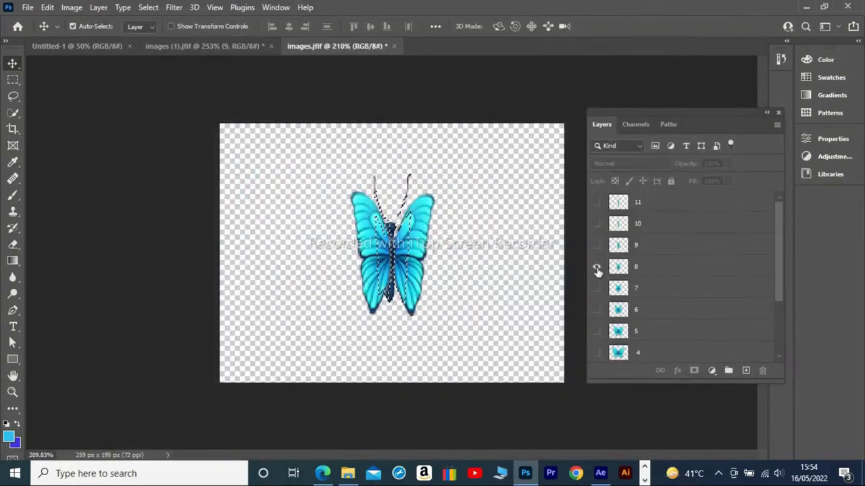
{"action": "key", "text": "ctrl+alt+shift+s"}
{"action": "left_click", "coordinate": [528, 453]}
{"action": "type", "text": "8"}
{"action": "key", "text": "Return"}
Step: Show only layer 9 and export it for web as a PNG named 9
{"action": "left_click", "coordinate": [596, 267]}
{"action": "left_click", "coordinate": [595, 250]}
{"action": "key", "text": "ctrl+alt+shift+s"}
{"action": "left_click", "coordinate": [529, 453]}
{"action": "type", "text": "9"}
{"action": "key", "text": "Return"}
Step: Show only layer 10 and export it for web as a PNG named 10
{"action": "left_click", "coordinate": [595, 250]}
{"action": "left_click", "coordinate": [595, 232]}
{"action": "key", "text": "ctrl+alt+shift+s"}
{"action": "left_click", "coordinate": [528, 445]}
{"action": "type", "text": "10"}
{"action": "key", "text": "Return"}
Step: Show only layer 11 and export it for web as a PNG named 11
{"action": "left_click", "coordinate": [595, 224]}
{"action": "left_click", "coordinate": [596, 202]}
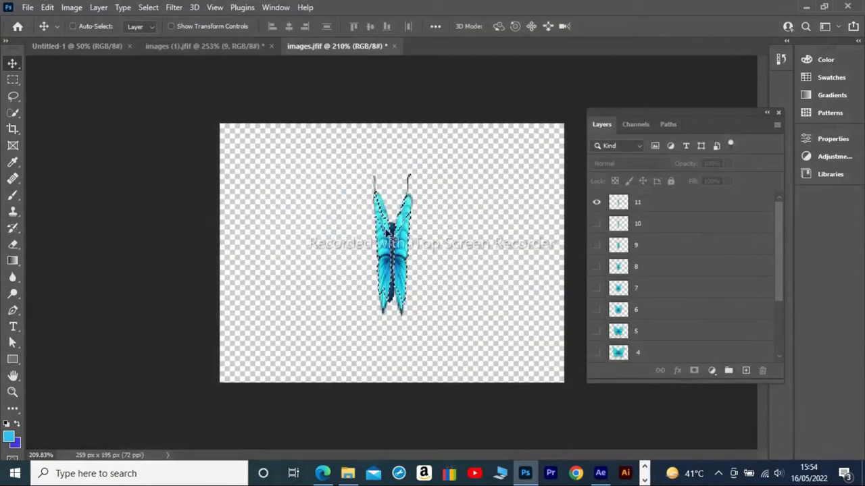
{"action": "scroll", "coordinate": [594, 284], "scroll_direction": "down", "scroll_amount": 3}
{"action": "scroll", "coordinate": [581, 284], "scroll_direction": "up", "scroll_amount": 3}
{"action": "key", "text": "ctrl+alt+shift+s"}
{"action": "left_click", "coordinate": [544, 446]}
{"action": "type", "text": "11"}
{"action": "left_click", "coordinate": [420, 254]}
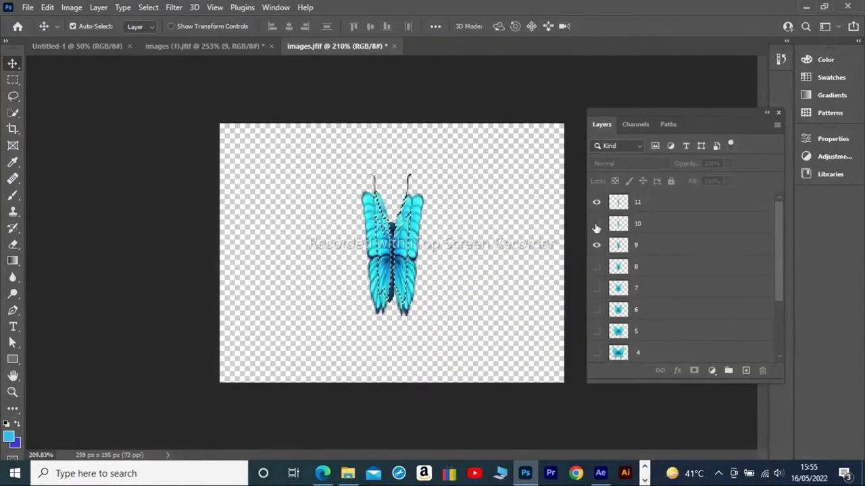
Step: Export the first frame of the reopening wings as a PNG named 12 in the b2 folder
{"action": "key", "text": "alt+shift+ctrl+s"}
{"action": "key", "text": "Return"}
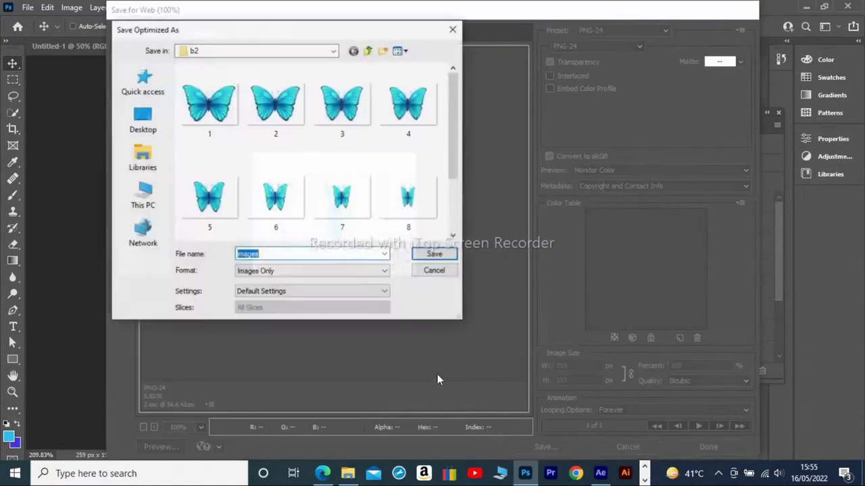
{"action": "type", "text": "12"}
{"action": "left_click", "coordinate": [434, 254]}
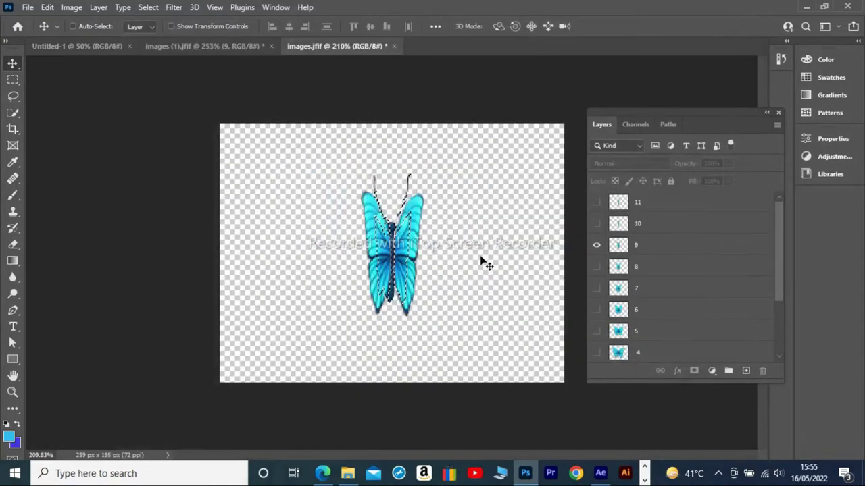
Step: Export the frame with only layer 9 visible as a PNG named 13
{"action": "key", "text": "alt+shift+ctrl+s"}
{"action": "key", "text": "Return"}
{"action": "type", "text": "13"}
{"action": "key", "text": "Return"}
Step: Export the next wider-wing frame, layer 8, as a PNG named 14
{"action": "key", "text": "alt+shift+ctrl+s"}
{"action": "key", "text": "Return"}
{"action": "type", "text": "14"}
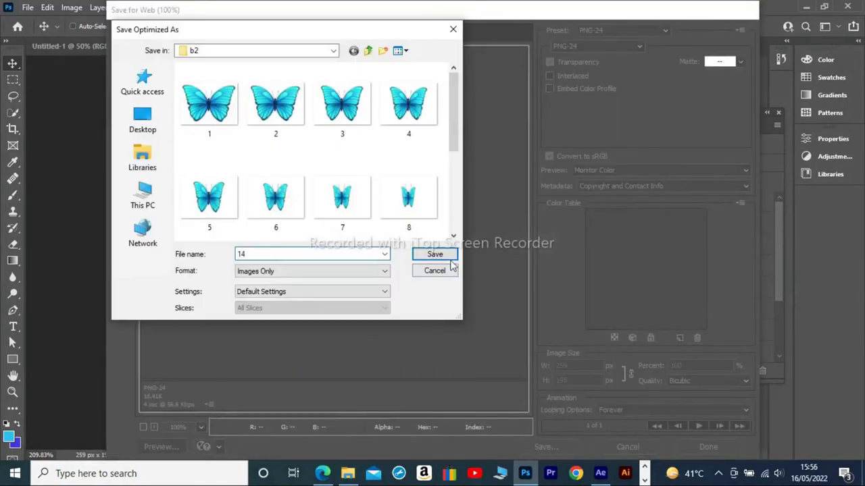
{"action": "key", "text": "Return"}
Step: Export the next wider-wing frame, layer 7, as a PNG named 15
{"action": "key", "text": "alt+shift+ctrl+s"}
{"action": "key", "text": "Return"}
{"action": "type", "text": "15"}
{"action": "left_click", "coordinate": [429, 257]}
Step: Export the next wider-wing frame, layer 6, as a PNG named 16
{"action": "key", "text": "alt+shift+ctrl+s"}
{"action": "key", "text": "Return"}
{"action": "type", "text": "16"}
{"action": "left_click", "coordinate": [434, 256]}
Step: Hide layer 6, show layer 5 and export it as a PNG named 17
{"action": "left_click", "coordinate": [597, 308]}
{"action": "left_click", "coordinate": [596, 330]}
{"action": "key", "text": "alt+shift+ctrl+s"}
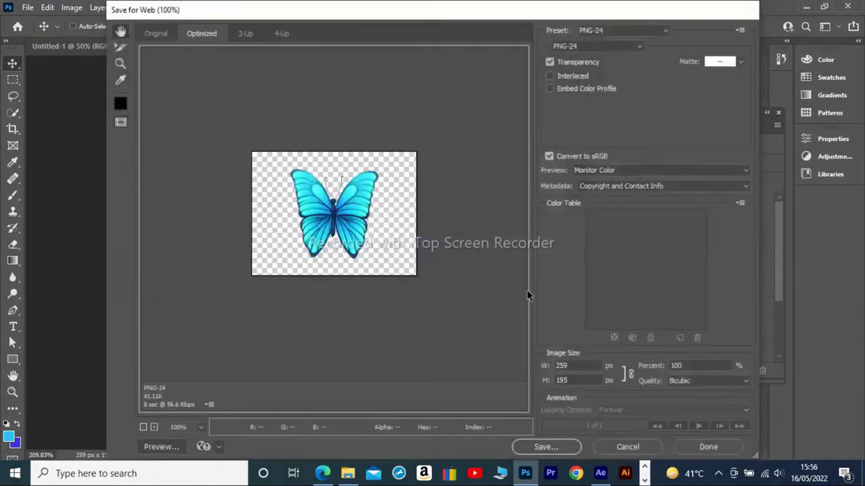
{"action": "key", "text": "Return"}
{"action": "type", "text": "17"}
{"action": "key", "text": "Return"}
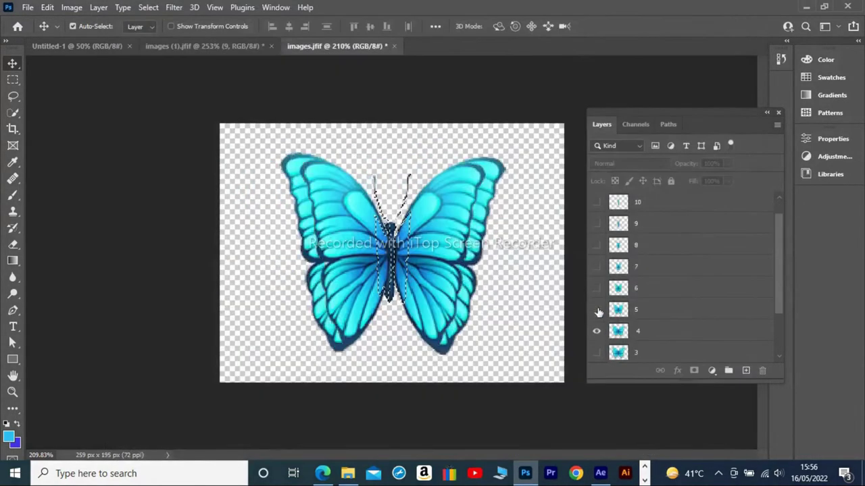
Step: Export the frame with only layer 4 visible as a PNG named 18
{"action": "key", "text": "alt+shift+ctrl+s"}
{"action": "key", "text": "Return"}
{"action": "type", "text": "18"}
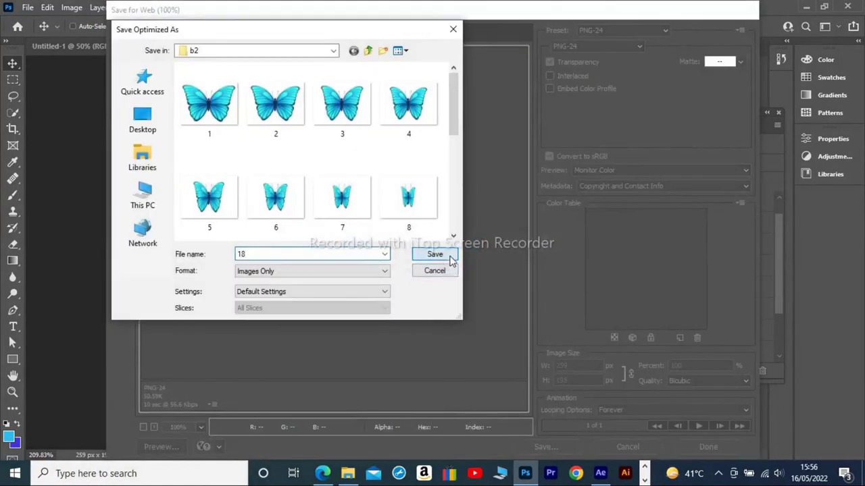
{"action": "key", "text": "Return"}
Step: Show layer 3 in place of layer 4 and export it as a PNG named 19
{"action": "left_click", "coordinate": [597, 336]}
{"action": "key", "text": "alt+shift+ctrl+s"}
{"action": "key", "text": "Return"}
{"action": "type", "text": "19"}
{"action": "key", "text": "Return"}
Step: Show layer 2 in place of layer 3 and export it as a PNG named 20
{"action": "left_click", "coordinate": [597, 307]}
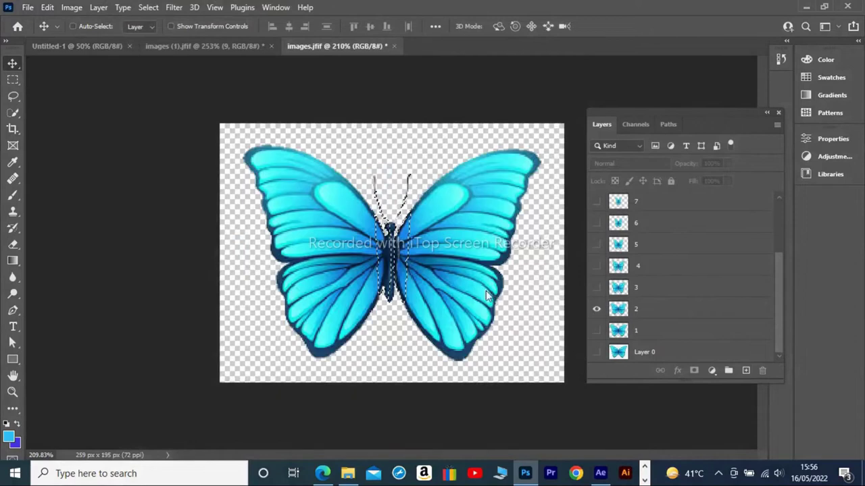
{"action": "key", "text": "alt+shift+ctrl+s"}
{"action": "left_click", "coordinate": [531, 450]}
{"action": "left_click", "coordinate": [433, 254]}
Step: Switch to After Effects and import the PNG sequence starting at image 1 from the Desktop's butterfly folder
{"action": "left_click", "coordinate": [599, 473]}
{"action": "left_click", "coordinate": [68, 169]}
{"action": "double_click", "coordinate": [76, 173]}
{"action": "left_click", "coordinate": [54, 158]}
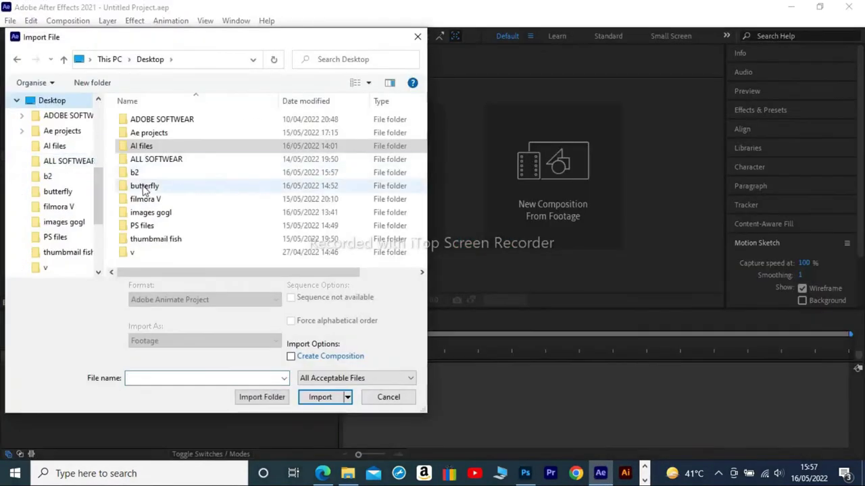
{"action": "double_click", "coordinate": [155, 183]}
{"action": "scroll", "coordinate": [222, 164], "scroll_direction": "up", "scroll_amount": 3}
{"action": "left_click", "coordinate": [148, 133]}
{"action": "left_click", "coordinate": [314, 395]}
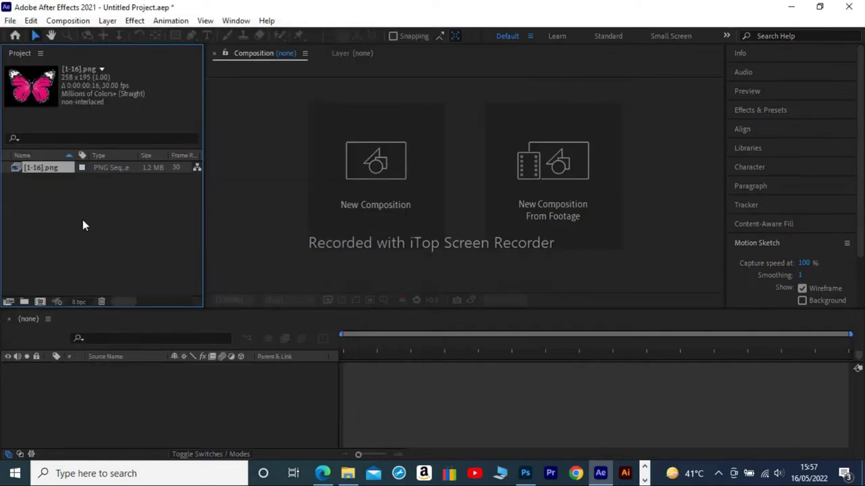
Step: Import the blue butterfly frames from the Desktop's b2 folder as a PNG sequence starting at image 1
{"action": "double_click", "coordinate": [82, 220]}
{"action": "left_click", "coordinate": [88, 156]}
{"action": "double_click", "coordinate": [151, 175]}
{"action": "left_click", "coordinate": [155, 139]}
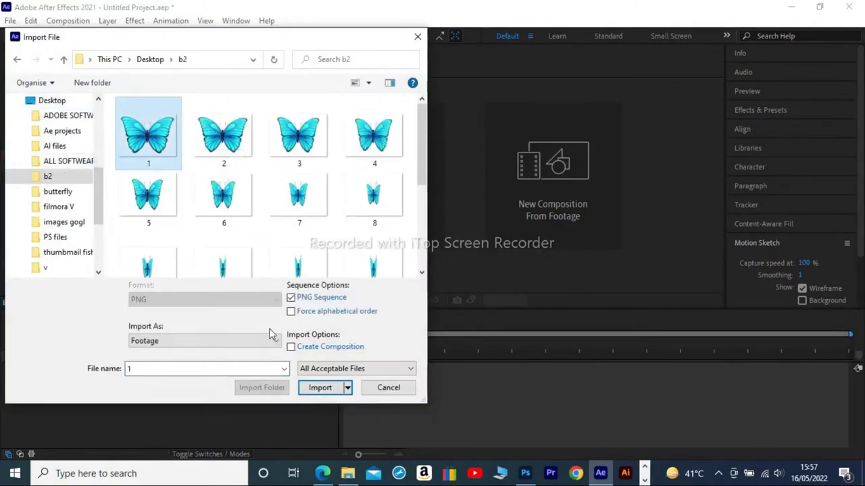
{"action": "left_click", "coordinate": [320, 396]}
{"action": "key", "text": "alt+Tab"}
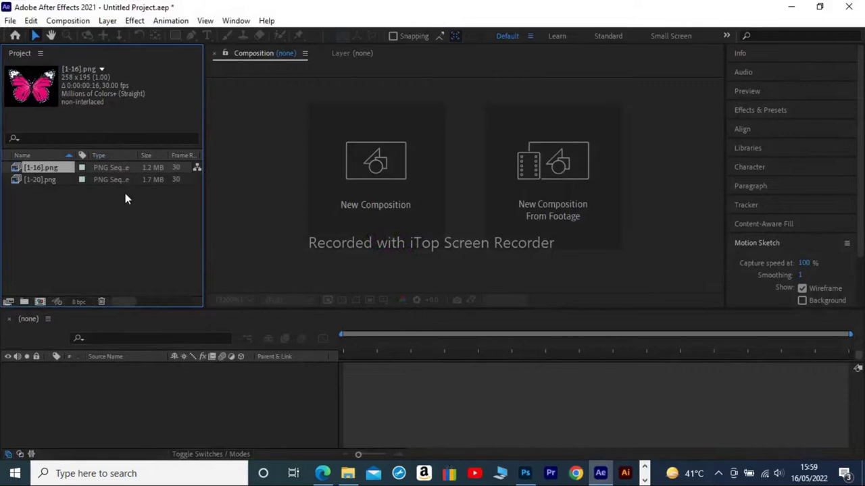
Step: Create a composition from the [1-16].png sequence and place the pink butterfly, scaled down, near the upper-right corner of the frame
{"action": "left_click_drag", "start_coordinate": [109, 362], "coordinate": [111, 365]}
{"action": "scroll", "coordinate": [460, 208], "scroll_direction": "up", "scroll_amount": 2}
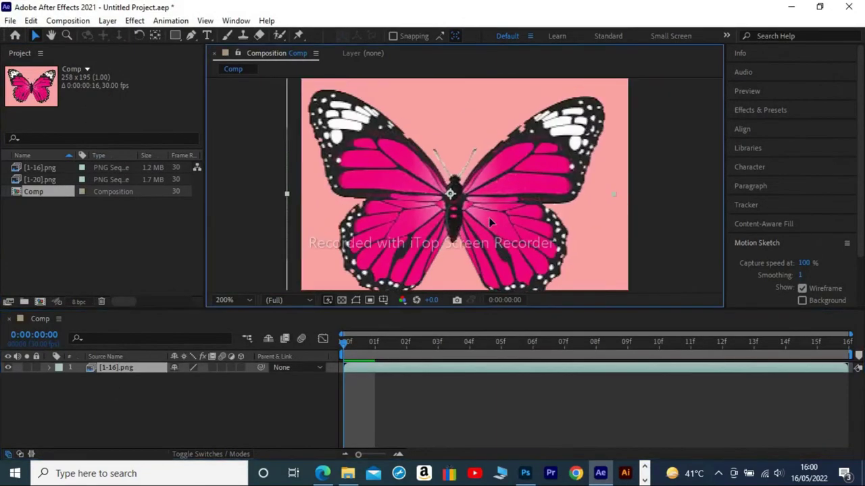
{"action": "left_click_drag", "start_coordinate": [619, 141], "coordinate": [606, 202]}
{"action": "left_click", "coordinate": [616, 117]}
{"action": "left_click_drag", "start_coordinate": [543, 231], "coordinate": [544, 79]}
{"action": "left_click", "coordinate": [615, 215]}
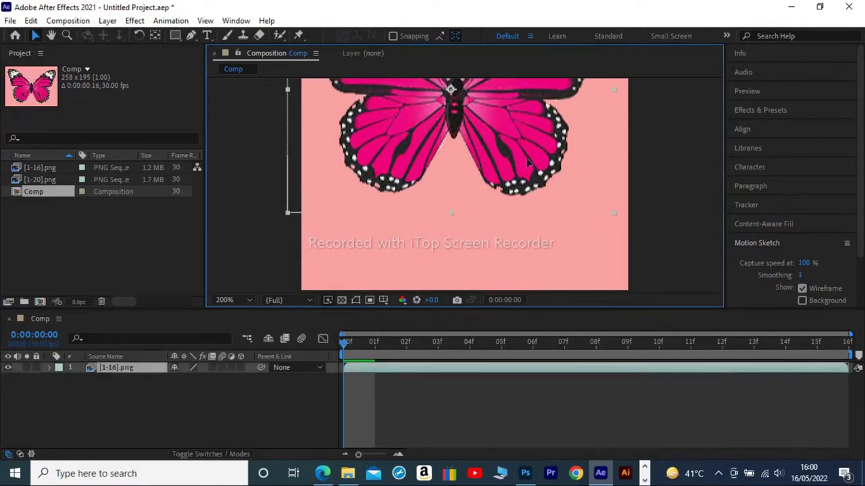
{"action": "left_click_drag", "start_coordinate": [614, 212], "coordinate": [515, 141]}
{"action": "left_click_drag", "start_coordinate": [447, 93], "coordinate": [383, 137]}
{"action": "left_click_drag", "start_coordinate": [448, 185], "coordinate": [434, 178]}
{"action": "left_click_drag", "start_coordinate": [399, 145], "coordinate": [579, 133]}
Step: Add the [1-20].png sequence below the pink butterfly's layer and place the blue butterfly, scaled down, in the frame's upper-left area
{"action": "left_click_drag", "start_coordinate": [40, 179], "coordinate": [100, 381]}
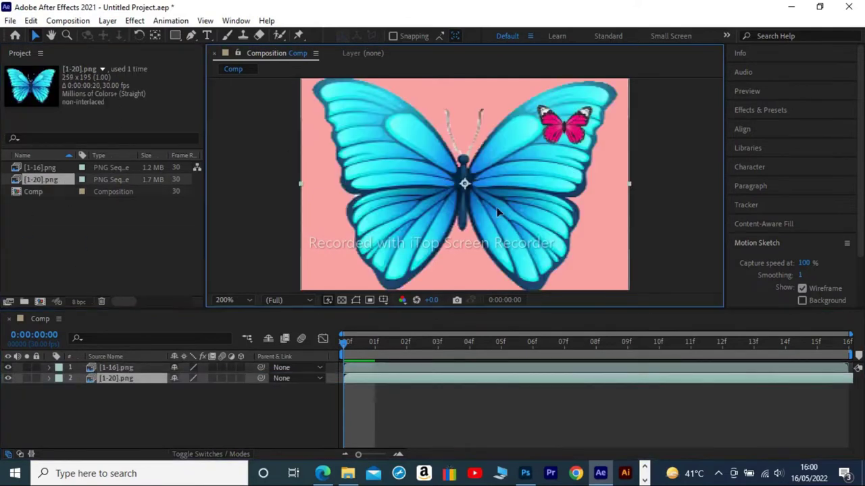
{"action": "left_click_drag", "start_coordinate": [497, 209], "coordinate": [497, 157]}
{"action": "left_click_drag", "start_coordinate": [626, 255], "coordinate": [508, 180]}
{"action": "left_click_drag", "start_coordinate": [482, 132], "coordinate": [409, 142]}
{"action": "left_click", "coordinate": [574, 133]}
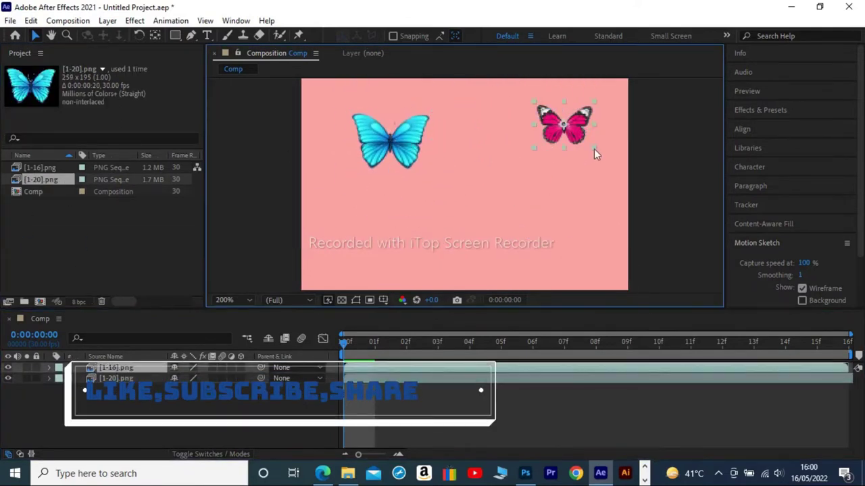
{"action": "left_click_drag", "start_coordinate": [600, 145], "coordinate": [478, 140]}
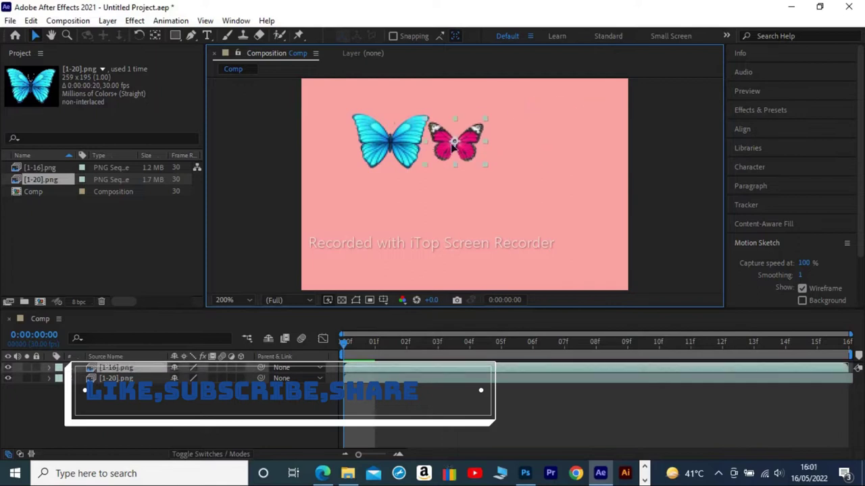
{"action": "left_click", "coordinate": [461, 269]}
{"action": "key", "text": "ctrl+z"}
Step: Move the pink butterfly slightly down and to the left within the frame
{"action": "left_click_drag", "start_coordinate": [572, 138], "coordinate": [569, 146]}
Step: Set the [1-16].png footage to loop repeatedly for a duration of 0:04:26:20 and preview the composition
{"action": "left_click", "coordinate": [62, 169]}
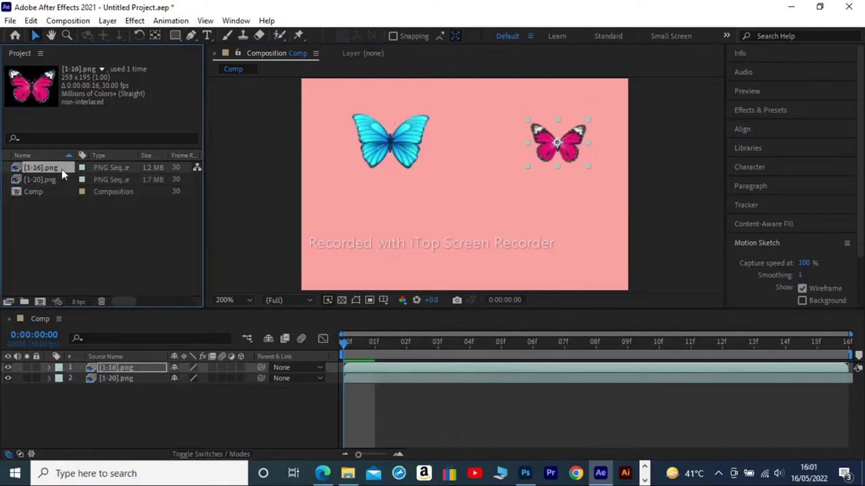
{"action": "right_click", "coordinate": [62, 169]}
{"action": "mouse_move", "coordinate": [135, 261]}
{"action": "left_click", "coordinate": [287, 261]}
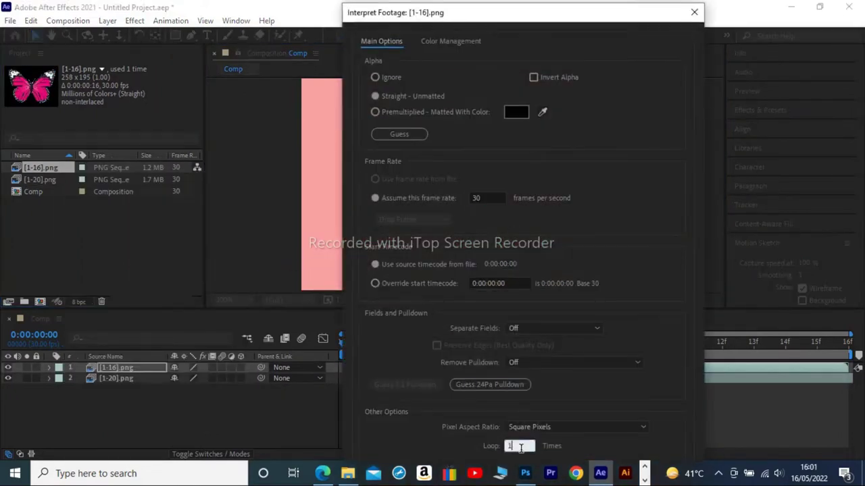
{"action": "key", "text": "Return"}
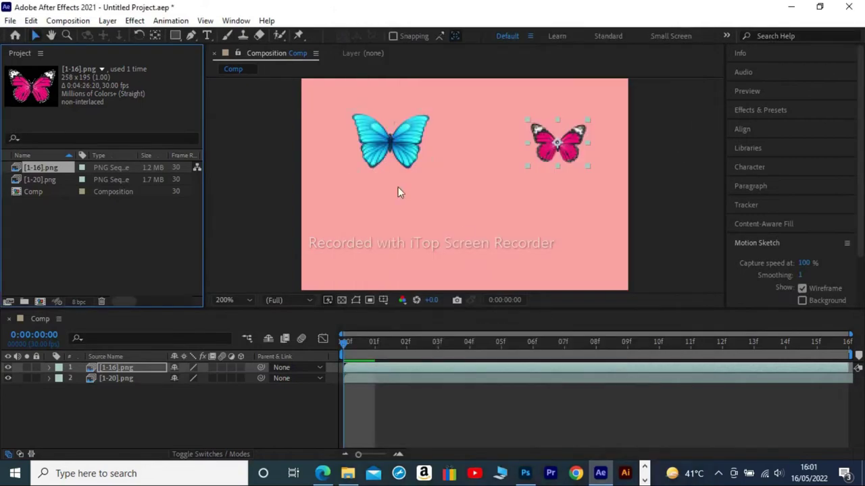
{"action": "left_click", "coordinate": [452, 245]}
{"action": "key", "text": "space"}
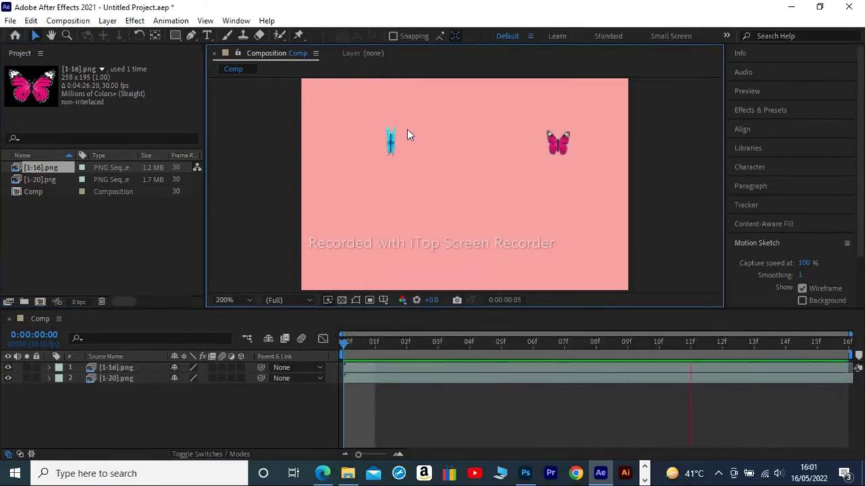
Step: Set the [1-20].png footage to loop repeatedly for a duration of 0:05:33:10 and move the blue butterfly slightly down and left
{"action": "right_click", "coordinate": [40, 179]}
{"action": "mouse_move", "coordinate": [135, 270]}
{"action": "left_click", "coordinate": [287, 270]}
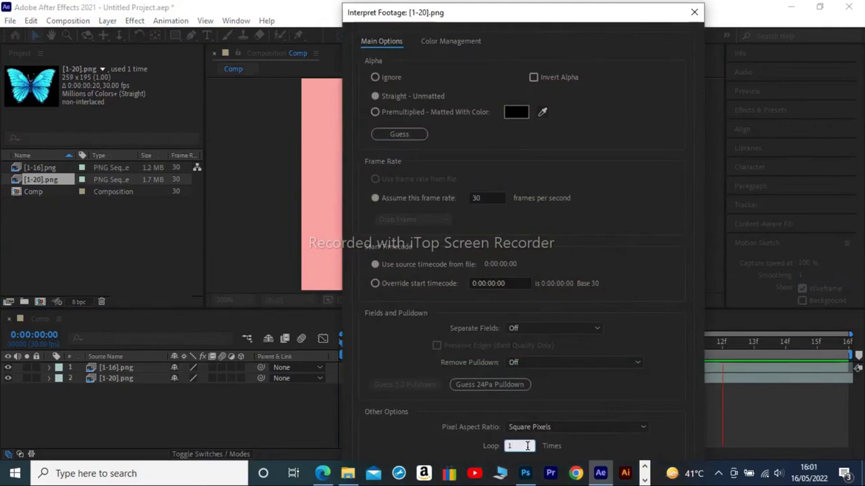
{"action": "key", "text": "Return"}
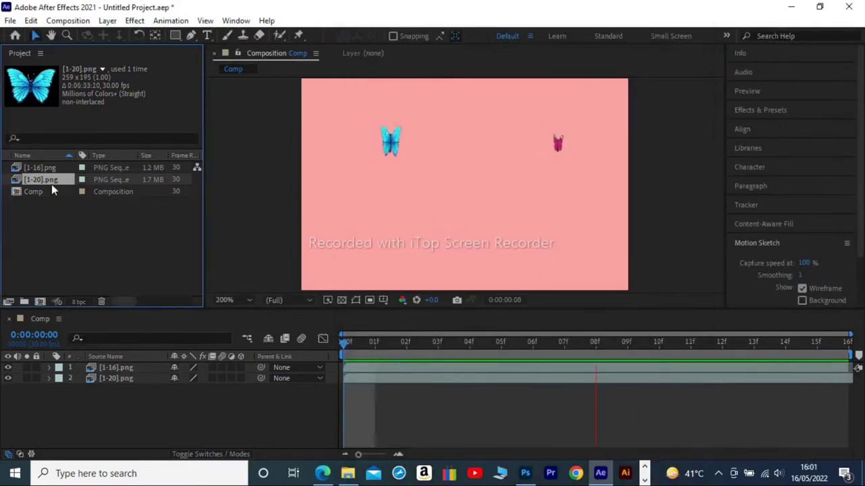
{"action": "left_click_drag", "start_coordinate": [402, 157], "coordinate": [381, 175]}
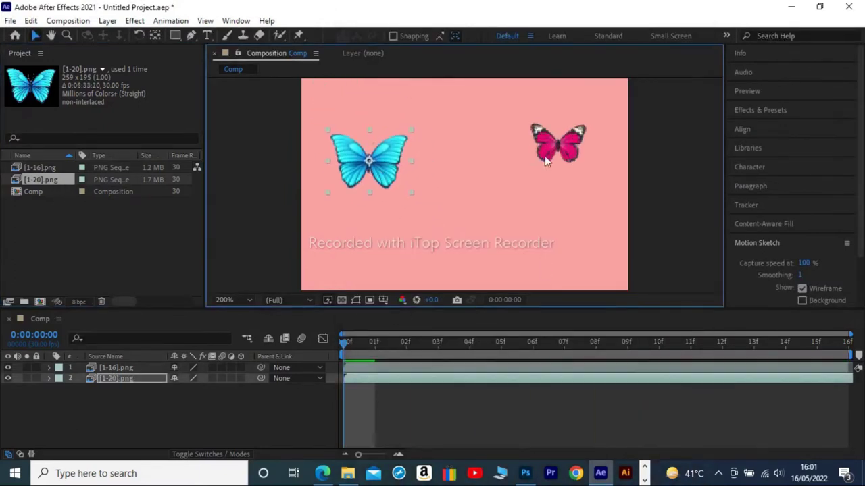
Step: Nudge the pink butterfly downward and change the composition's background color to a saturated cyan
{"action": "left_click_drag", "start_coordinate": [550, 152], "coordinate": [545, 170]}
{"action": "left_click", "coordinate": [68, 20]}
{"action": "left_click", "coordinate": [88, 52]}
{"action": "left_click", "coordinate": [336, 313]}
{"action": "left_click", "coordinate": [297, 350]}
{"action": "left_click", "coordinate": [286, 270]}
{"action": "left_click", "coordinate": [399, 269]}
{"action": "left_click", "coordinate": [535, 383]}
Step: Set the composition's background color to a dark grey-cyan
{"action": "left_click", "coordinate": [68, 20]}
{"action": "left_click", "coordinate": [92, 54]}
{"action": "left_click", "coordinate": [336, 312]}
{"action": "left_click", "coordinate": [134, 392]}
{"action": "left_click", "coordinate": [399, 268]}
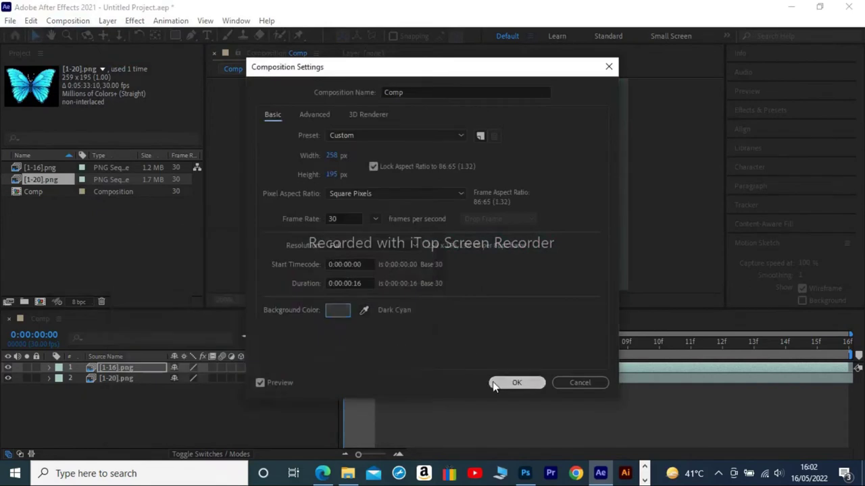
{"action": "left_click", "coordinate": [517, 383]}
Step: Set the composition's background color to a light yellow, about F6EA84
{"action": "left_click", "coordinate": [68, 21]}
{"action": "left_click", "coordinate": [100, 55]}
{"action": "left_click", "coordinate": [336, 312]}
{"action": "left_click", "coordinate": [298, 289]}
{"action": "left_click_drag", "start_coordinate": [191, 276], "coordinate": [212, 269]}
{"action": "left_click", "coordinate": [298, 404]}
{"action": "left_click", "coordinate": [198, 274]}
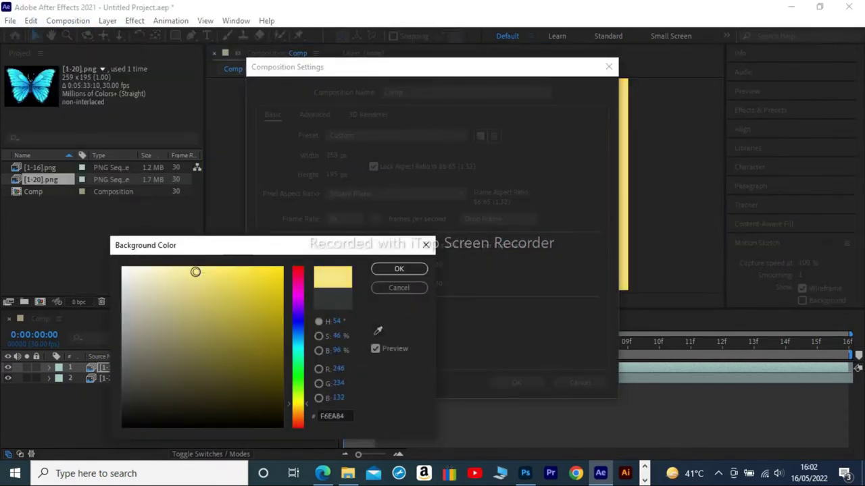
{"action": "left_click", "coordinate": [398, 268]}
{"action": "left_click", "coordinate": [518, 436]}
Step: Record Motion Sketch paths for the blue butterfly with capture speed 40% and smoothing 12, and preview the motion
{"action": "left_click", "coordinate": [117, 378]}
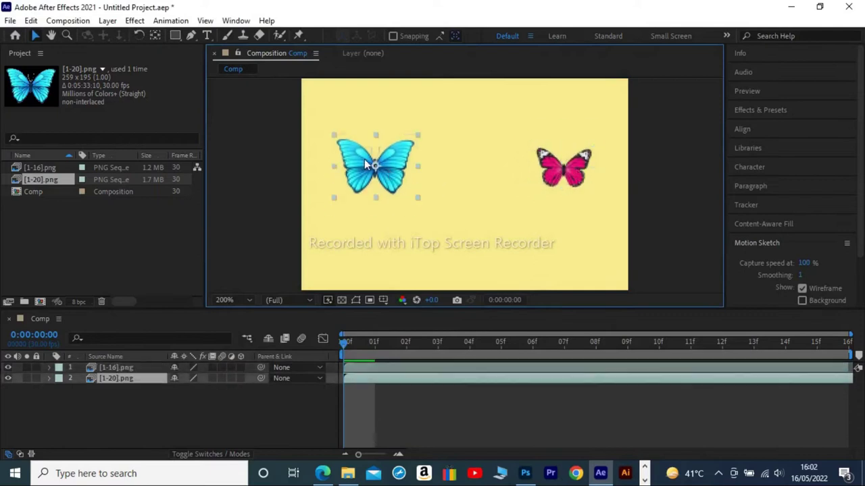
{"action": "left_click", "coordinate": [805, 203]}
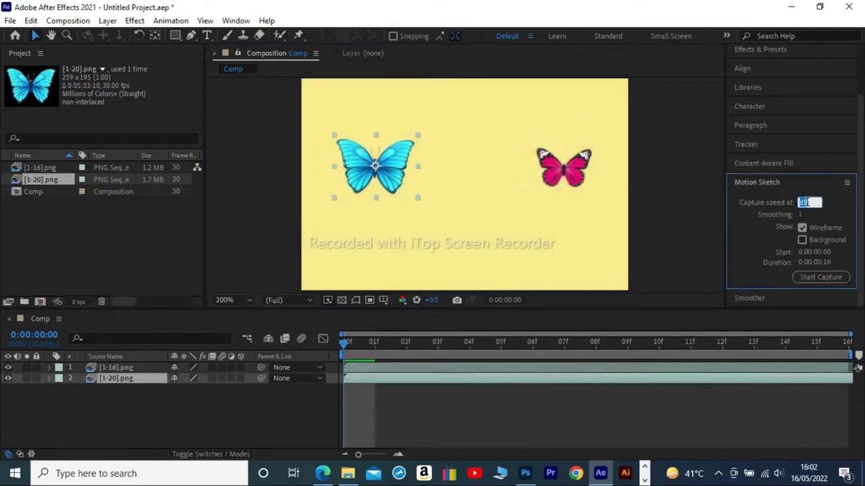
{"action": "left_click_drag", "start_coordinate": [615, 94], "coordinate": [477, 160]}
{"action": "key", "text": "space"}
{"action": "left_click", "coordinate": [801, 214]}
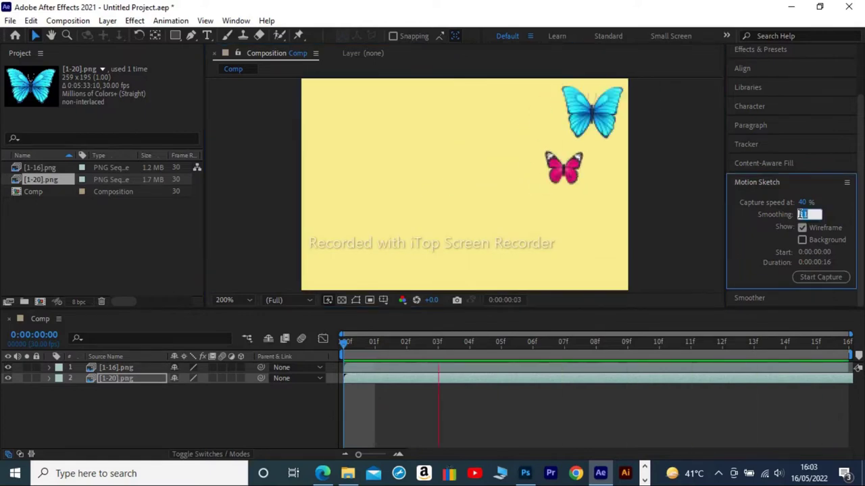
{"action": "left_click", "coordinate": [818, 277]}
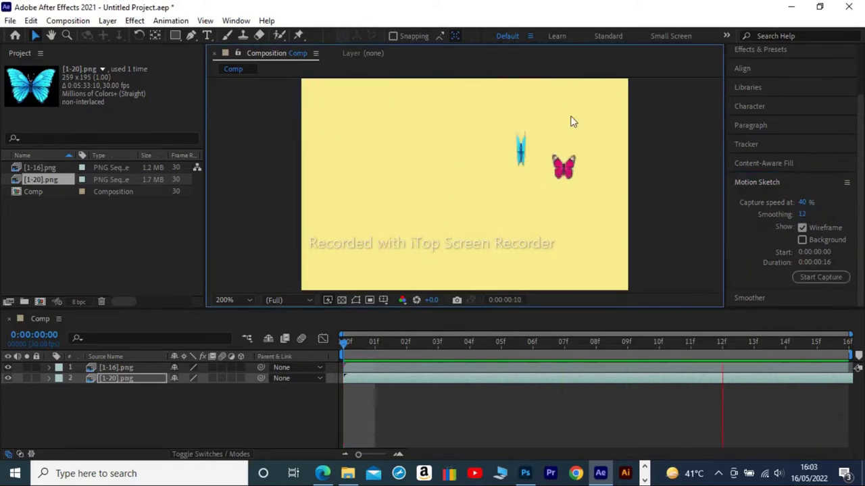
Step: Record a Motion Sketch path for the pink butterfly with capture speed 15% and smoothing 21, and preview it
{"action": "left_click", "coordinate": [802, 202]}
{"action": "type", "text": "15"}
{"action": "left_click", "coordinate": [807, 214]}
{"action": "left_click", "coordinate": [347, 145]}
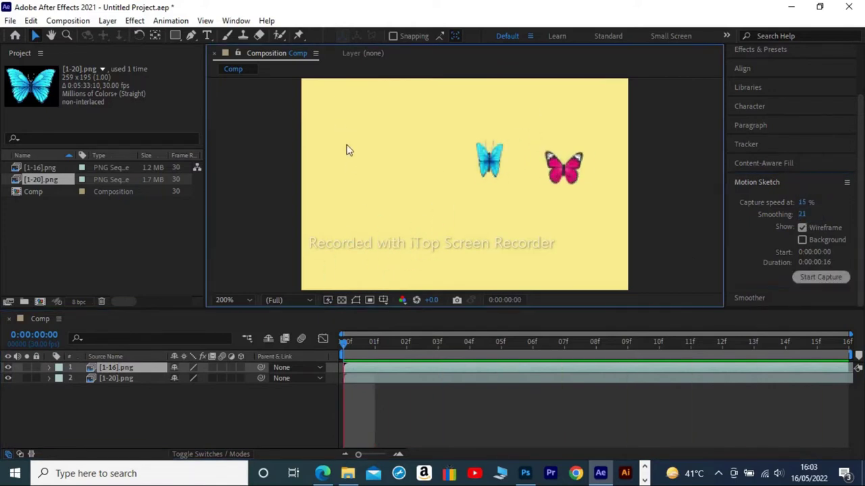
{"action": "left_click", "coordinate": [819, 278]}
{"action": "mouse_move", "coordinate": [350, 135]}
{"action": "left_mouse_down"}
{"action": "mouse_move", "coordinate": [562, 248]}
{"action": "mouse_move", "coordinate": [417, 124]}
{"action": "left_mouse_up"}
{"action": "key", "text": "space"}
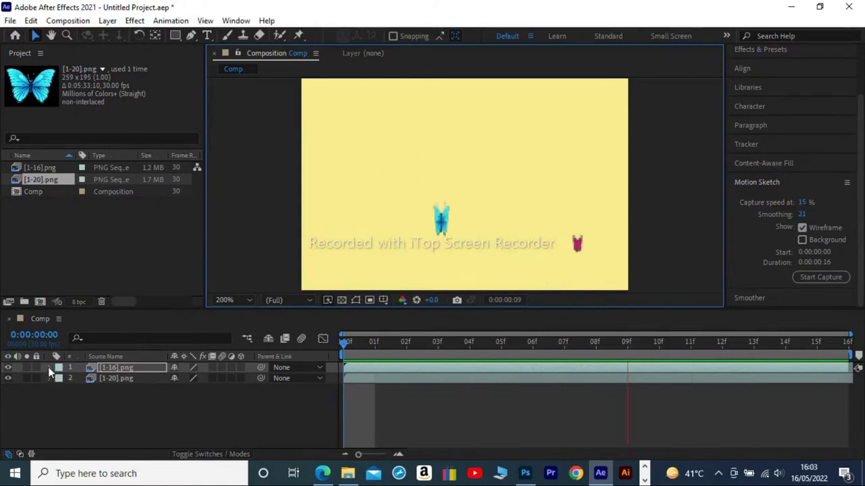
Step: Re-record the pink butterfly's Motion Sketch path with capture speed 1% and smoothing 9
{"action": "left_click", "coordinate": [822, 255]}
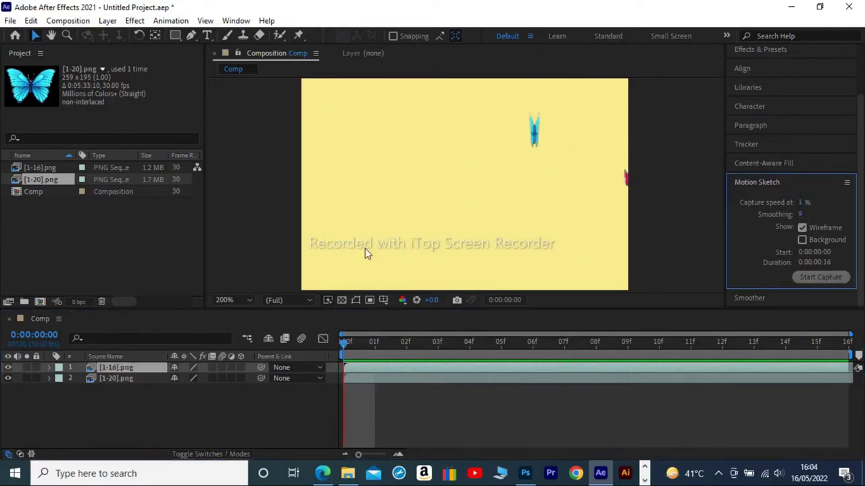
{"action": "left_click", "coordinate": [836, 273]}
{"action": "left_click_drag", "start_coordinate": [399, 153], "coordinate": [560, 158]}
{"action": "left_click", "coordinate": [638, 105]}
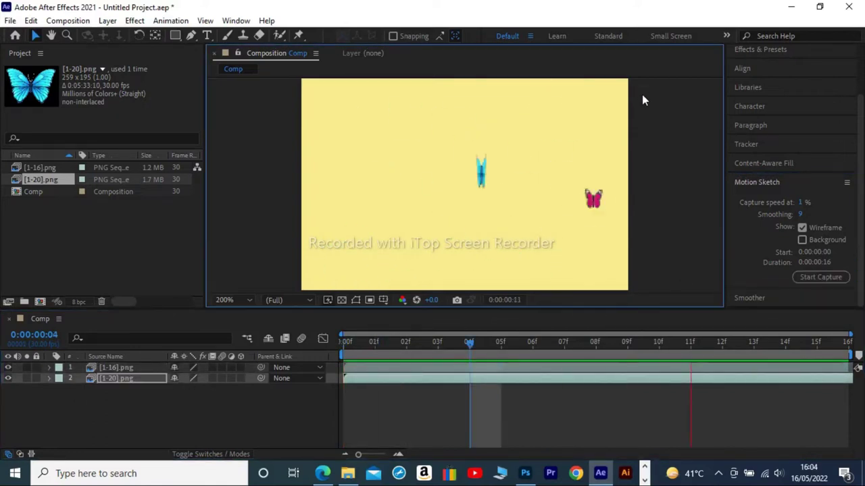
Step: Record a new Motion Sketch path for the blue butterfly and expand the pink butterfly layer's properties
{"action": "left_click", "coordinate": [820, 277]}
{"action": "mouse_move", "coordinate": [385, 270]}
{"action": "left_mouse_down"}
{"action": "mouse_move", "coordinate": [448, 238]}
{"action": "mouse_move", "coordinate": [359, 139]}
{"action": "mouse_move", "coordinate": [374, 192]}
{"action": "left_mouse_up"}
{"action": "left_click", "coordinate": [48, 368]}
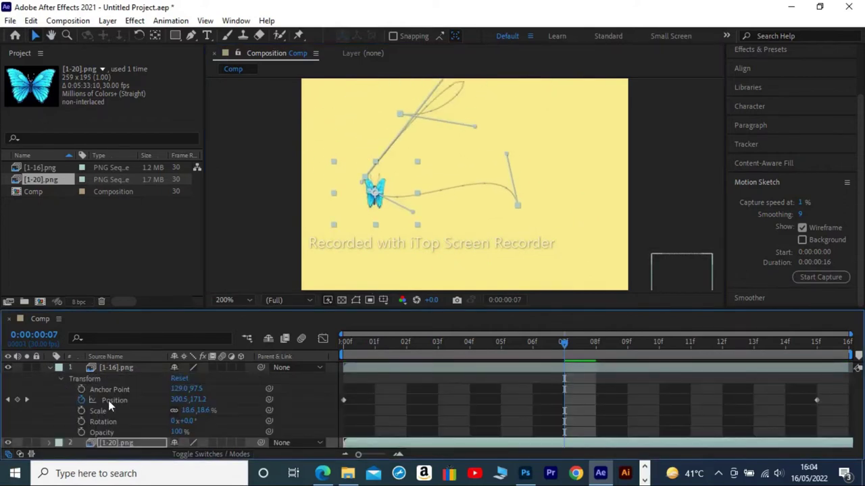
Step: Reshape the blue butterfly's motion path by pulling a path point to the frame's upper-left area, and preview the animation
{"action": "left_click_drag", "start_coordinate": [564, 343], "coordinate": [344, 348]}
{"action": "left_click_drag", "start_coordinate": [518, 204], "coordinate": [344, 109]}
{"action": "left_click_drag", "start_coordinate": [345, 345], "coordinate": [819, 331]}
{"action": "scroll", "coordinate": [332, 113], "scroll_direction": "down", "scroll_amount": 2}
{"action": "scroll", "coordinate": [332, 114], "scroll_direction": "up", "scroll_amount": 2}
{"action": "key", "text": "space"}
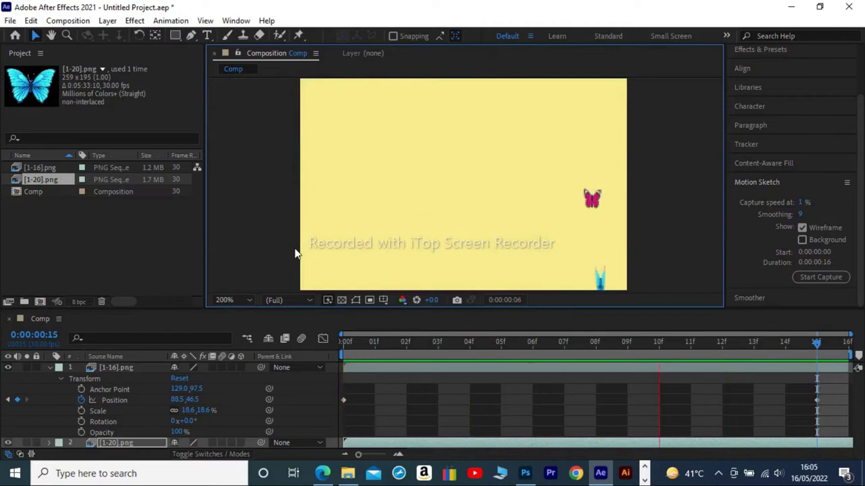
Step: Move the blue butterfly from the frame's lower right to its upper left and preview the adjusted motion
{"action": "key", "text": "space"}
{"action": "left_click_drag", "start_coordinate": [586, 282], "coordinate": [354, 116]}
{"action": "key", "text": "space"}
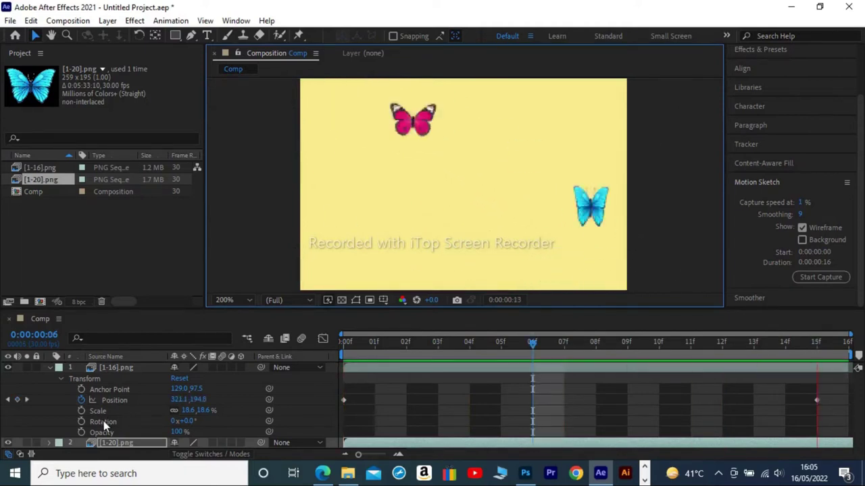
{"action": "key", "text": "space"}
Step: Delete both PNG sequences and the composition from the project, confirming their removal
{"action": "key", "text": "Delete"}
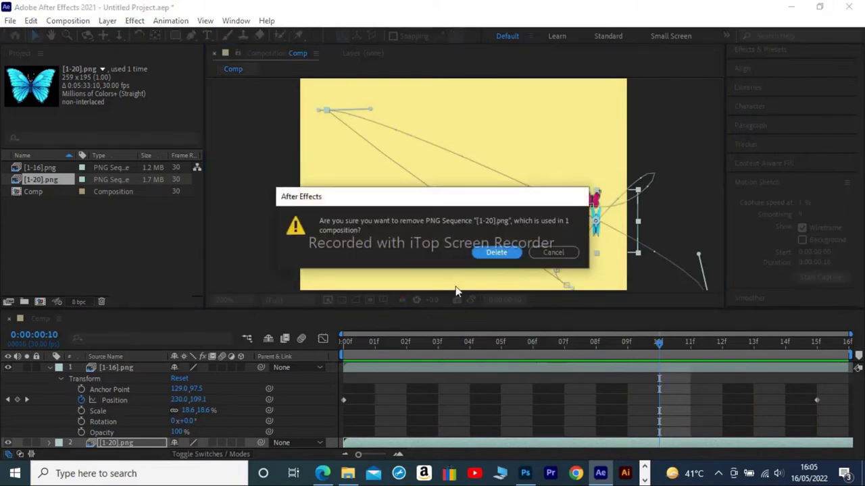
{"action": "key", "text": "Return"}
{"action": "left_click", "coordinate": [69, 178]}
{"action": "key", "text": "Delete"}
{"action": "key", "text": "Return"}
{"action": "key", "text": "Delete"}
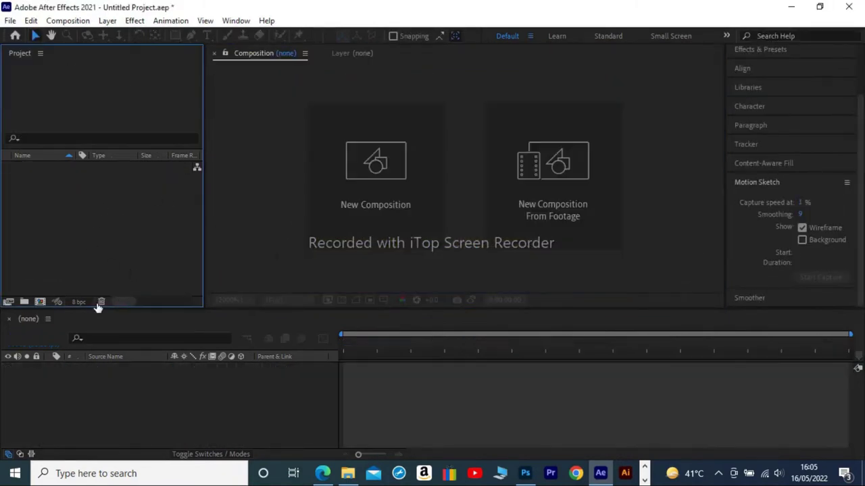
Step: Import the [1-20].png and [1-16].png butterfly image sequences into the empty project
{"action": "double_click", "coordinate": [123, 228]}
{"action": "left_click", "coordinate": [316, 389]}
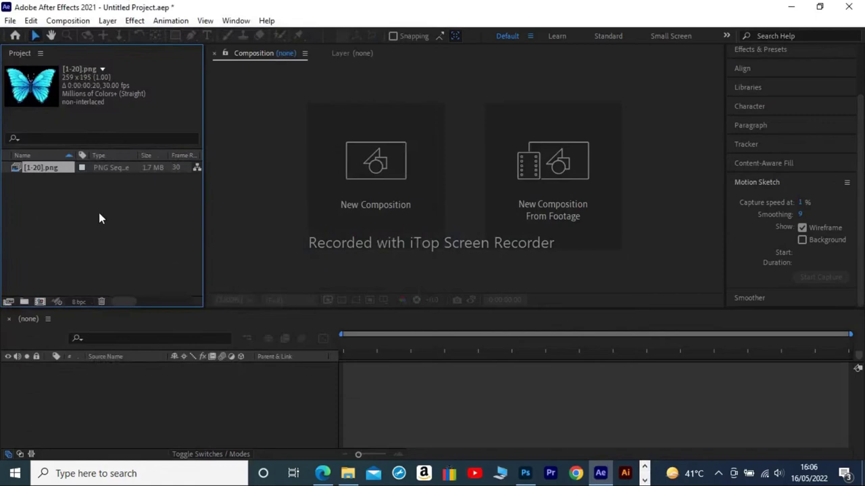
{"action": "double_click", "coordinate": [98, 214]}
{"action": "left_click", "coordinate": [52, 156]}
{"action": "double_click", "coordinate": [150, 187]}
{"action": "left_click", "coordinate": [150, 143]}
{"action": "left_click", "coordinate": [308, 390]}
Step: Build a composition with [1-16].png above [1-20].png, and hide the blue butterfly layer
{"action": "left_click_drag", "start_coordinate": [54, 167], "coordinate": [75, 399]}
{"action": "left_click", "coordinate": [534, 285]}
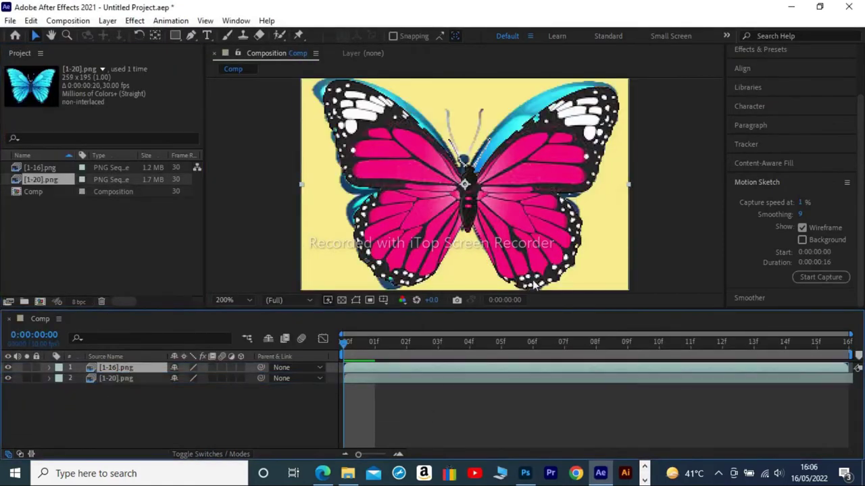
{"action": "left_click", "coordinate": [8, 379]}
Step: Keyframe the [1-20].png layer's position from 129.0, 97.5 at frame 0 to 129.0, 268.5 at frame 15
{"action": "left_click", "coordinate": [49, 378]}
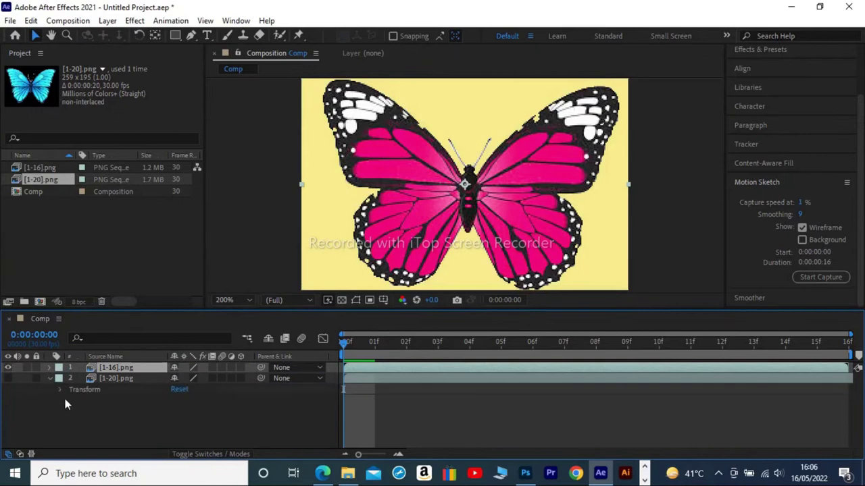
{"action": "left_click", "coordinate": [61, 390]}
{"action": "left_click", "coordinate": [81, 411]}
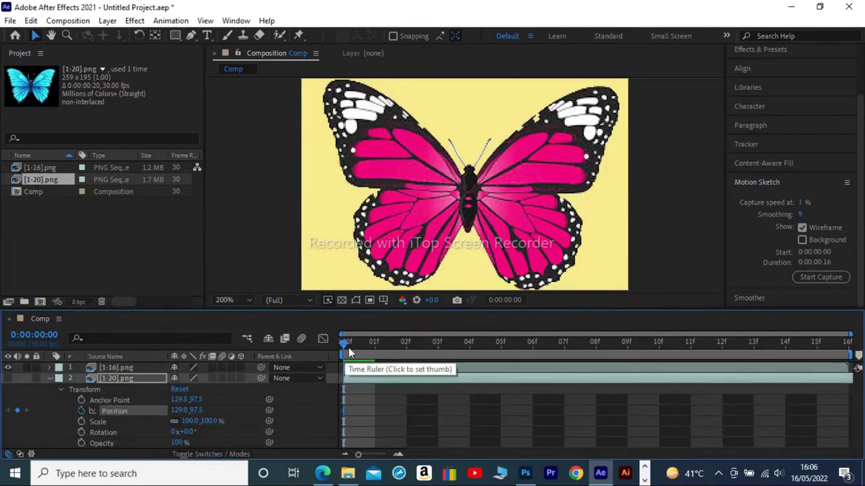
{"action": "left_click_drag", "start_coordinate": [343, 342], "coordinate": [858, 346]}
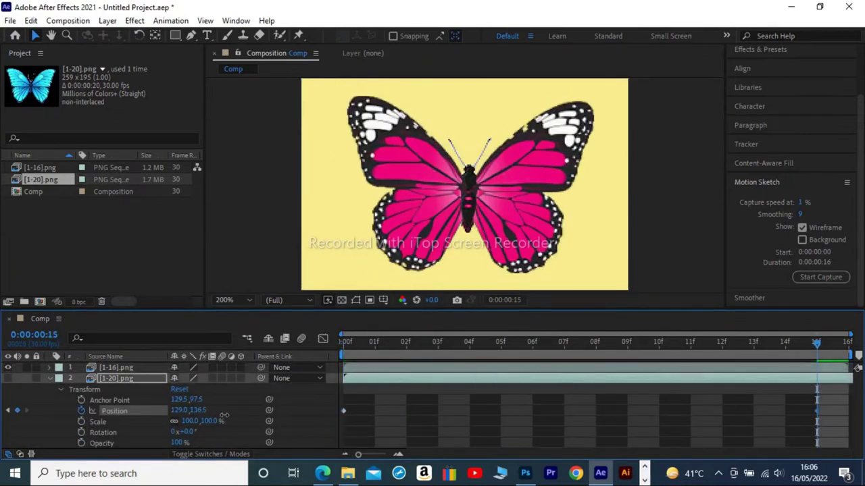
{"action": "key", "text": "space"}
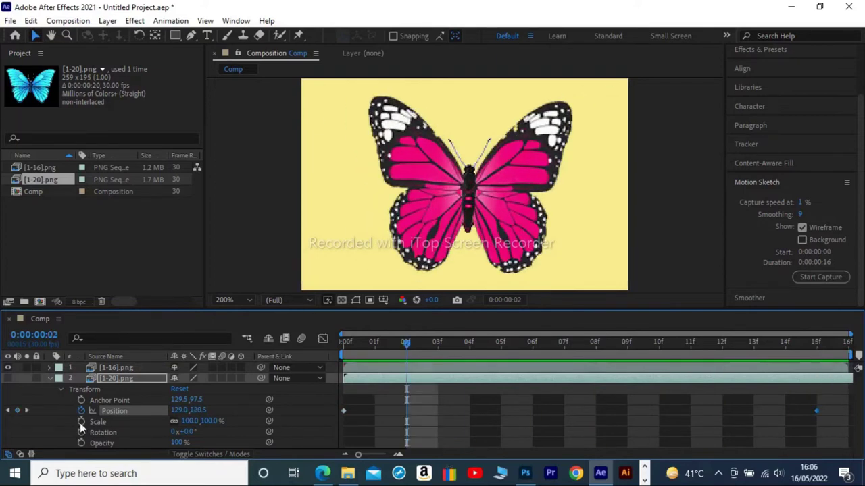
Step: Keyframe the [1-20].png layer's scale at 264% on frame 0 and shift the pink butterfly upward
{"action": "left_click_drag", "start_coordinate": [403, 342], "coordinate": [342, 344]}
{"action": "left_click", "coordinate": [81, 422]}
{"action": "left_click_drag", "start_coordinate": [473, 210], "coordinate": [468, 138]}
{"action": "left_click_drag", "start_coordinate": [190, 424], "coordinate": [260, 430]}
Step: Add a scale keyframe of 273% at frame 15 on the [1-20].png layer
{"action": "left_click_drag", "start_coordinate": [344, 344], "coordinate": [816, 353]}
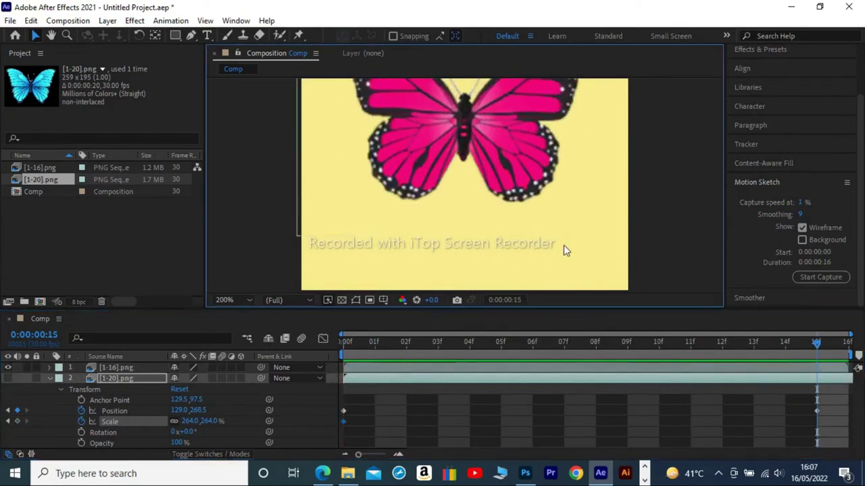
{"action": "left_click", "coordinate": [564, 244]}
{"action": "key", "text": "space"}
{"action": "left_click", "coordinate": [18, 422]}
{"action": "left_click_drag", "start_coordinate": [207, 422], "coordinate": [212, 426]}
Step: Keyframe the [1-20].png layer's rotation from 0° at frame 0 to 284° at frame 15, and preview it
{"action": "left_click_drag", "start_coordinate": [818, 343], "coordinate": [336, 387]}
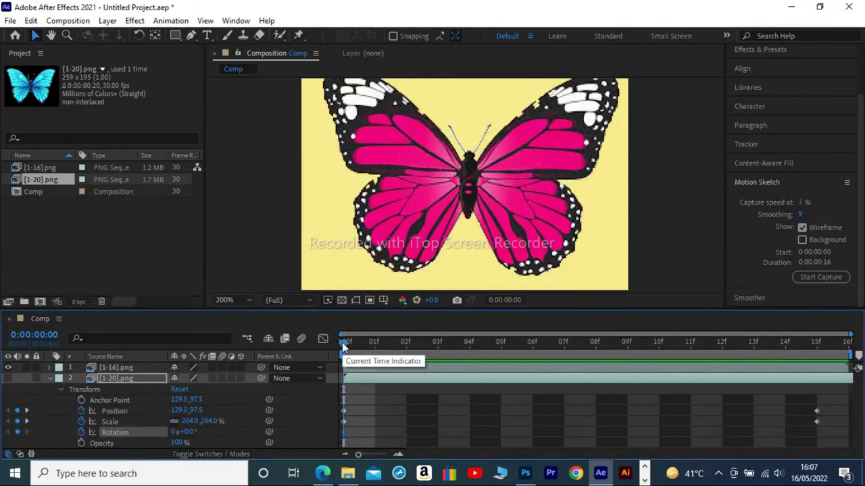
{"action": "key", "text": "End"}
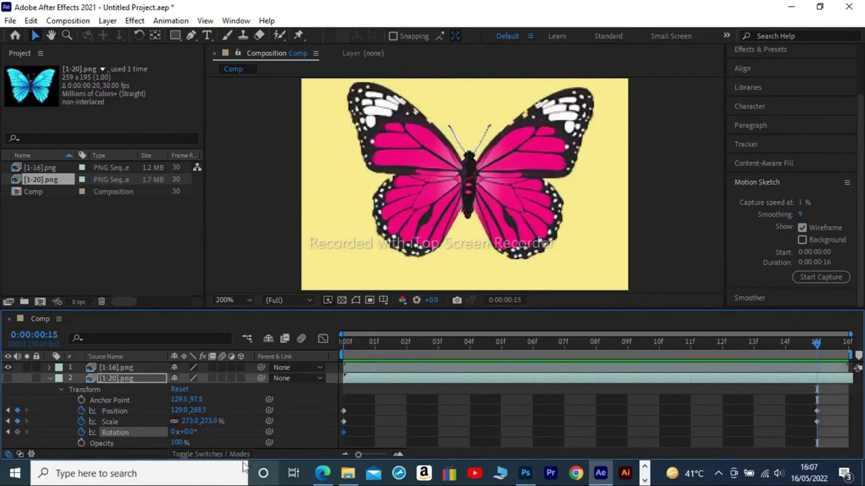
{"action": "key", "text": "space"}
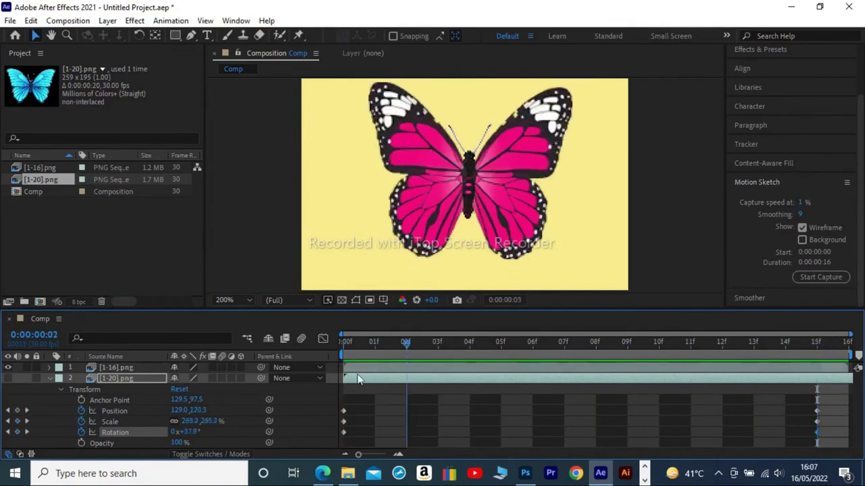
{"action": "left_click_drag", "start_coordinate": [673, 350], "coordinate": [817, 350]}
{"action": "key", "text": "space"}
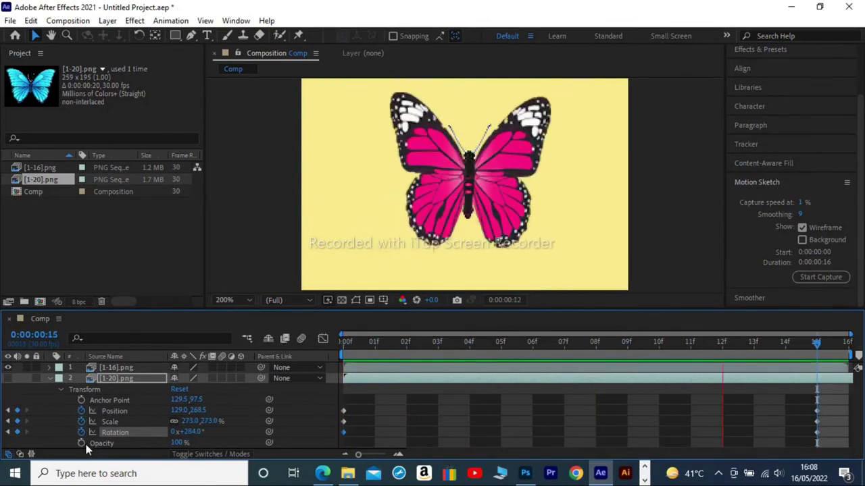
Step: Slide the [1-20].png layer seven frames earlier and keyframe its opacity at 8% on frame 0
{"action": "key", "text": "space"}
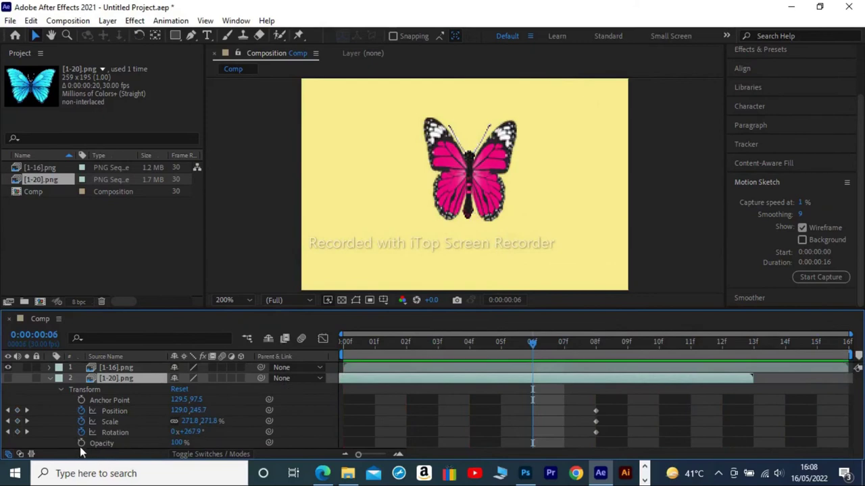
{"action": "left_click", "coordinate": [81, 443]}
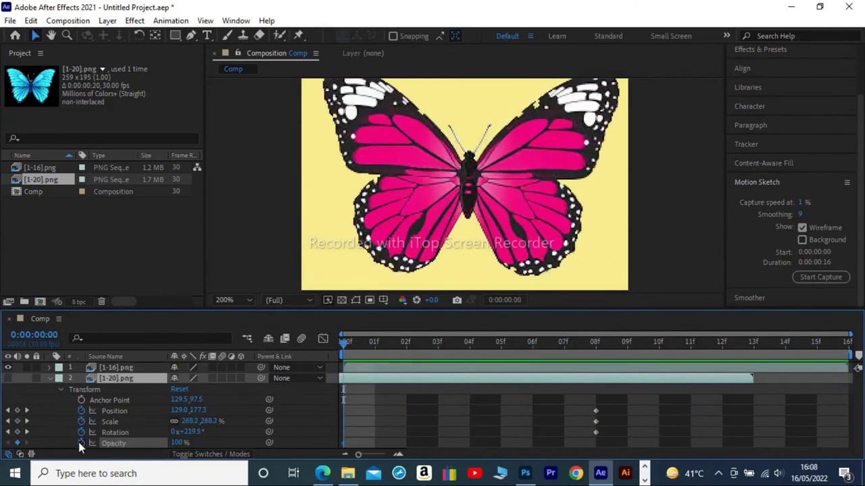
{"action": "key", "text": "space"}
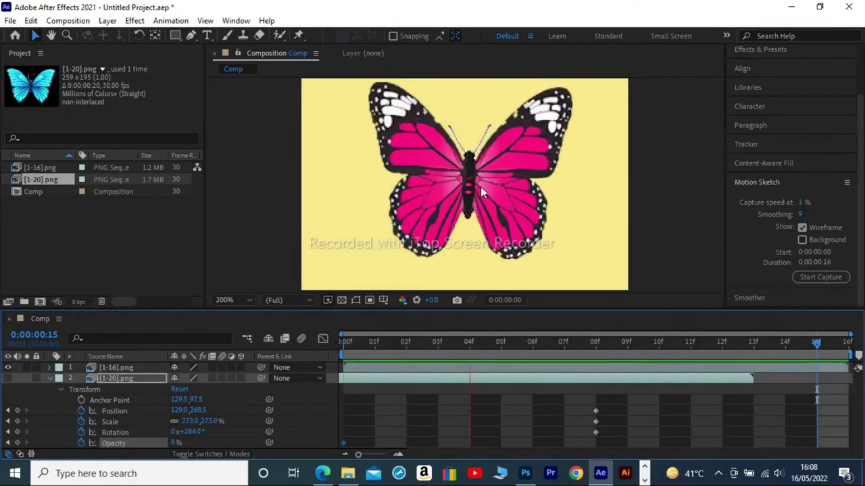
Step: Set the [1-20].png layer's scale keyframes to 282% at frame 0, 429% at frame 8 and 358% at frame 15
{"action": "left_click", "coordinate": [9, 433]}
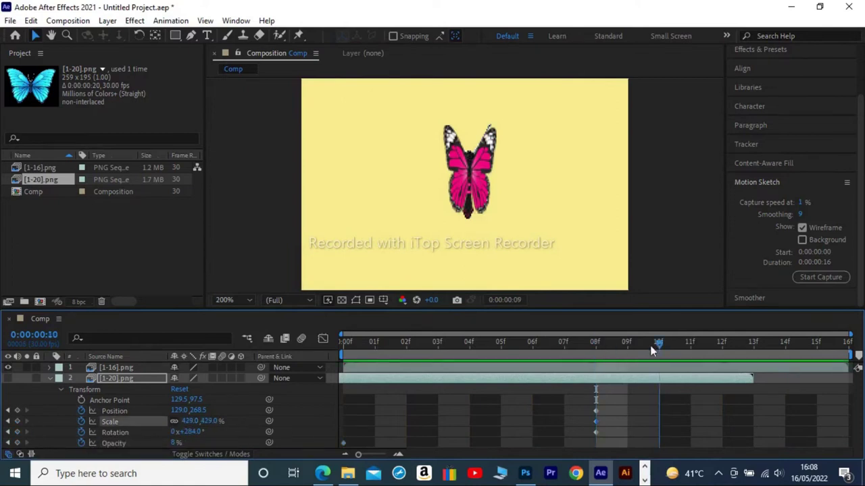
{"action": "left_click_drag", "start_coordinate": [650, 347], "coordinate": [816, 348]}
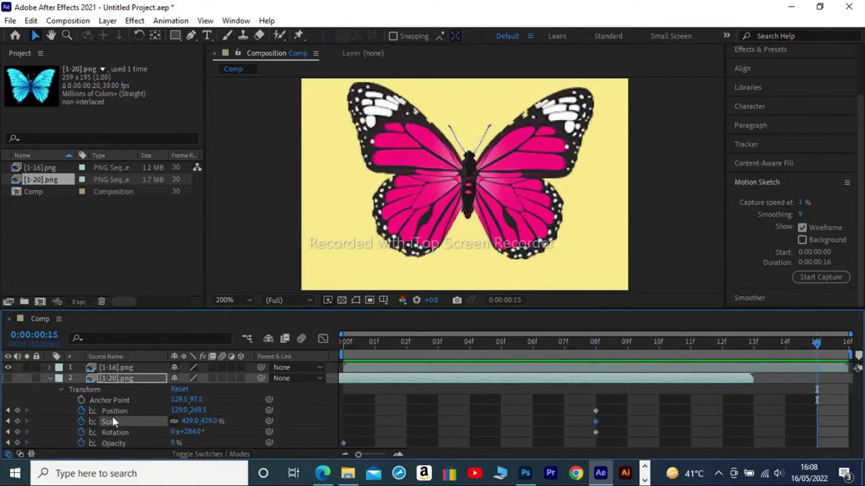
{"action": "left_click", "coordinate": [8, 411]}
{"action": "left_click_drag", "start_coordinate": [596, 345], "coordinate": [324, 379]}
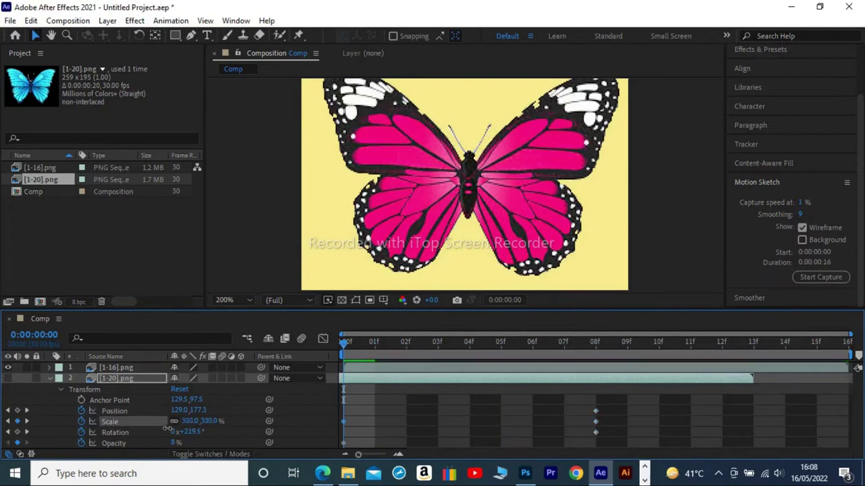
{"action": "left_click", "coordinate": [27, 421]}
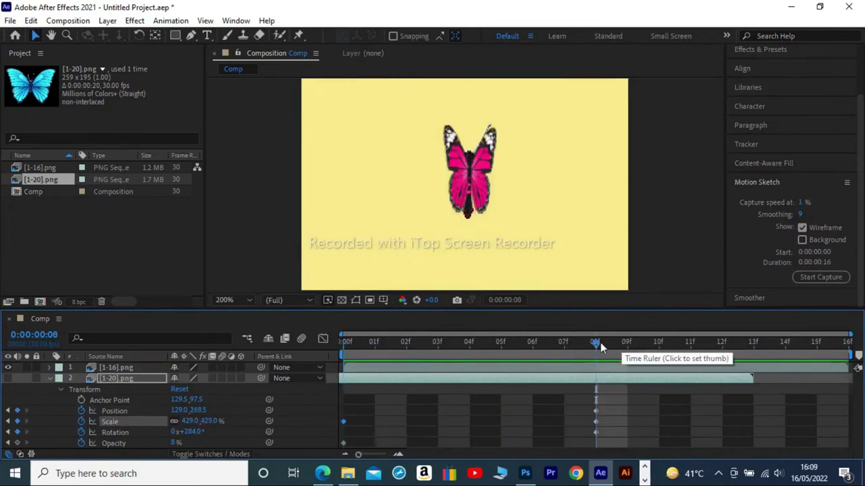
{"action": "key", "text": "space"}
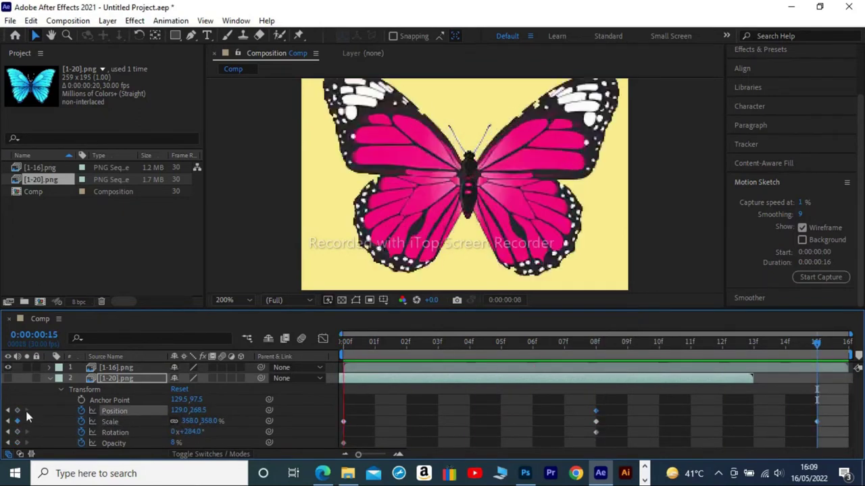
Step: Return to frame 0 and move the pink butterfly left and slightly down within the frame
{"action": "left_click", "coordinate": [344, 343]}
{"action": "left_click_drag", "start_coordinate": [488, 169], "coordinate": [408, 230]}
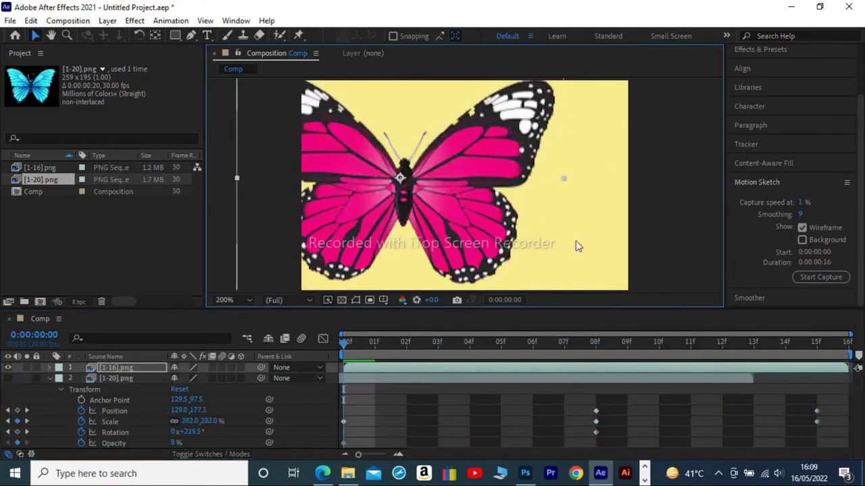
Step: Shrink the pink butterfly and move it into the upper-left corner of the frame
{"action": "left_click_drag", "start_coordinate": [553, 104], "coordinate": [443, 198]}
{"action": "left_click_drag", "start_coordinate": [407, 245], "coordinate": [349, 118]}
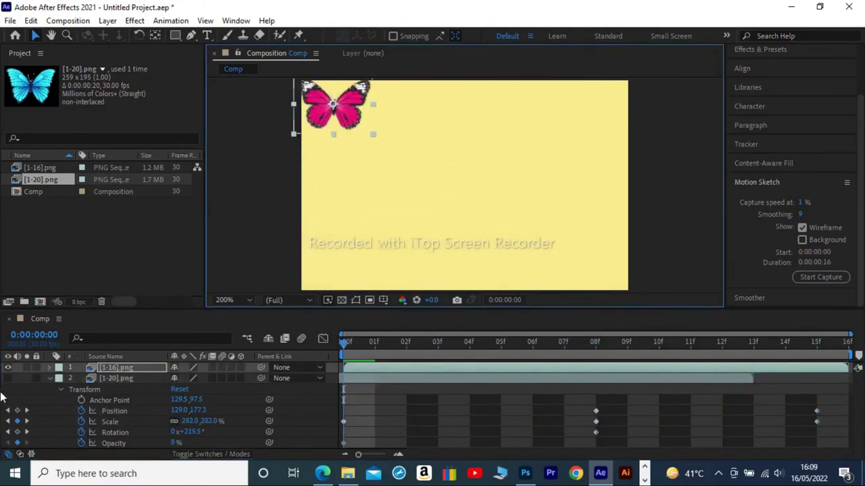
{"action": "left_click", "coordinate": [7, 411]}
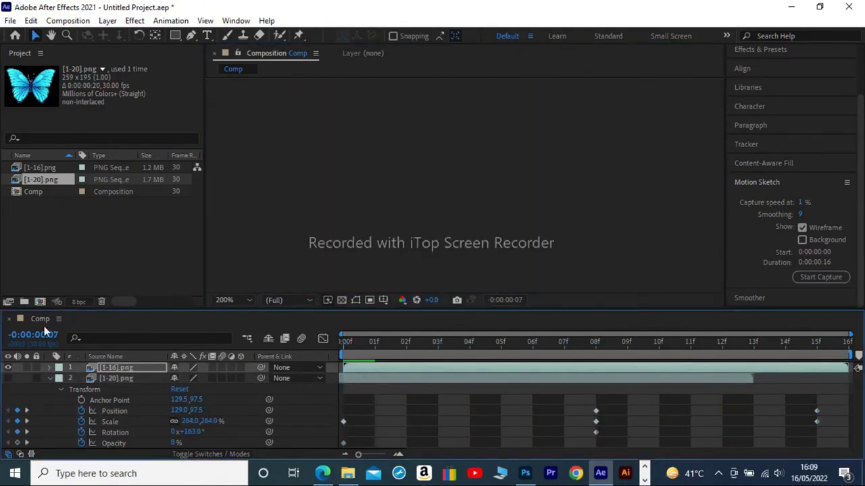
{"action": "double_click", "coordinate": [59, 169]}
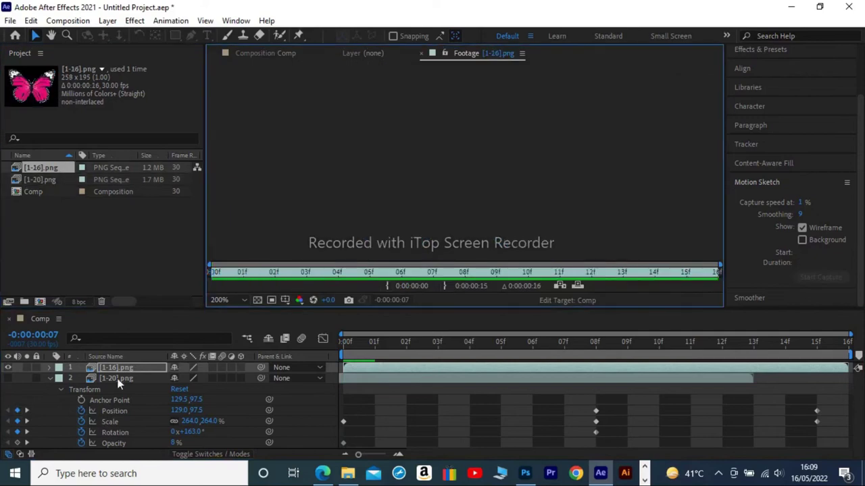
{"action": "double_click", "coordinate": [288, 56]}
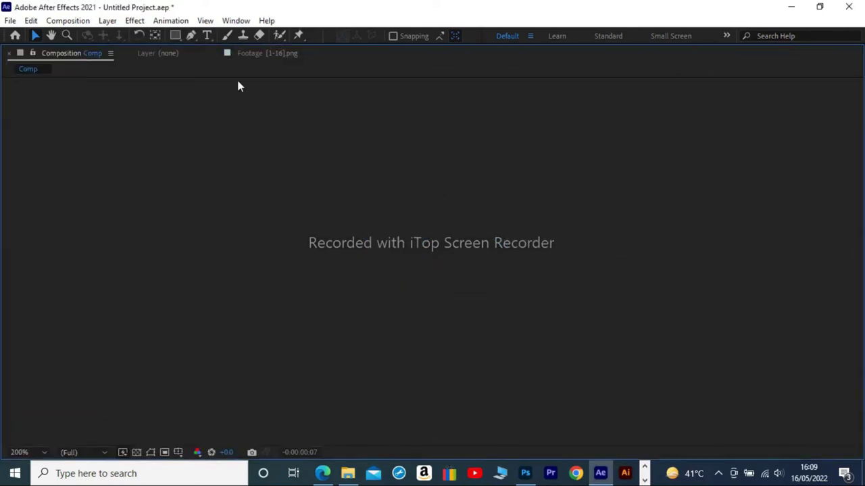
{"action": "left_click", "coordinate": [644, 480]}
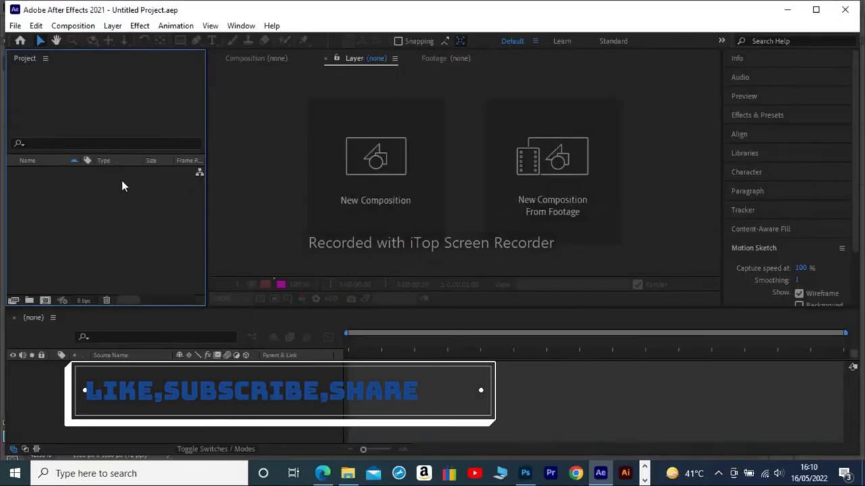
Step: Import the [1-16].png and [1-20].png butterfly sequences into the empty project and build a composition from [1-16].png
{"action": "double_click", "coordinate": [122, 185]}
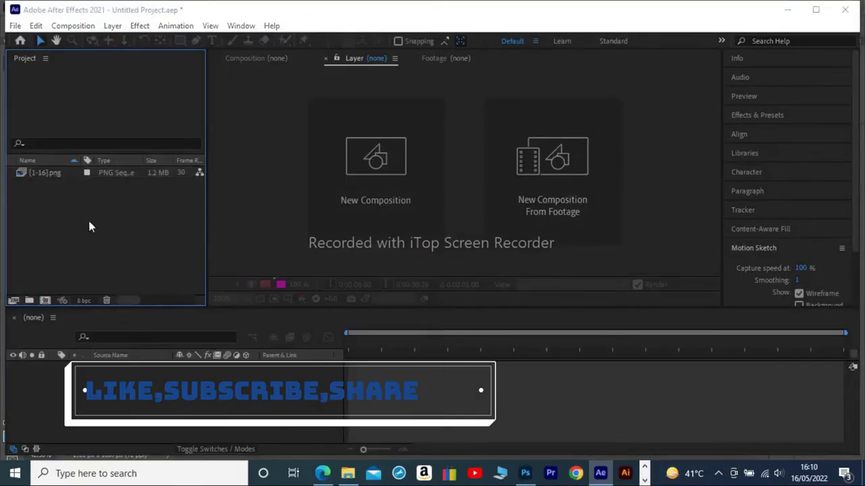
{"action": "double_click", "coordinate": [90, 226]}
{"action": "double_click", "coordinate": [145, 182]}
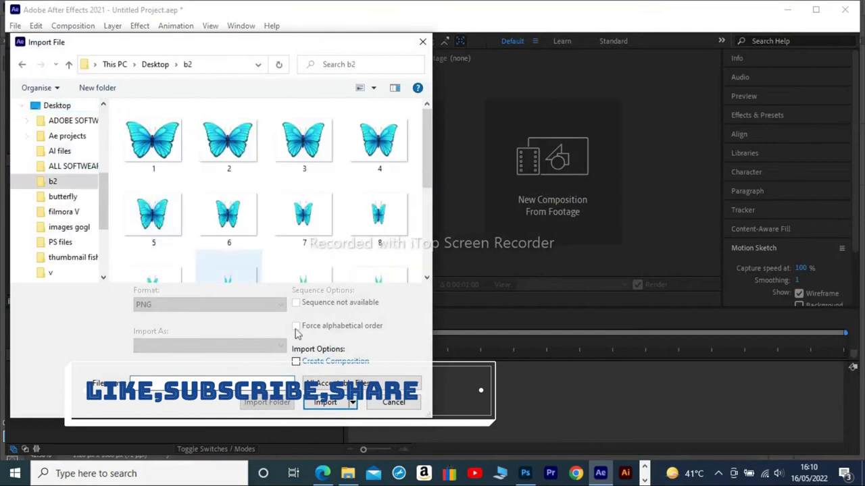
{"action": "left_click", "coordinate": [155, 139]}
{"action": "left_click", "coordinate": [322, 392]}
{"action": "left_click_drag", "start_coordinate": [43, 172], "coordinate": [491, 193]}
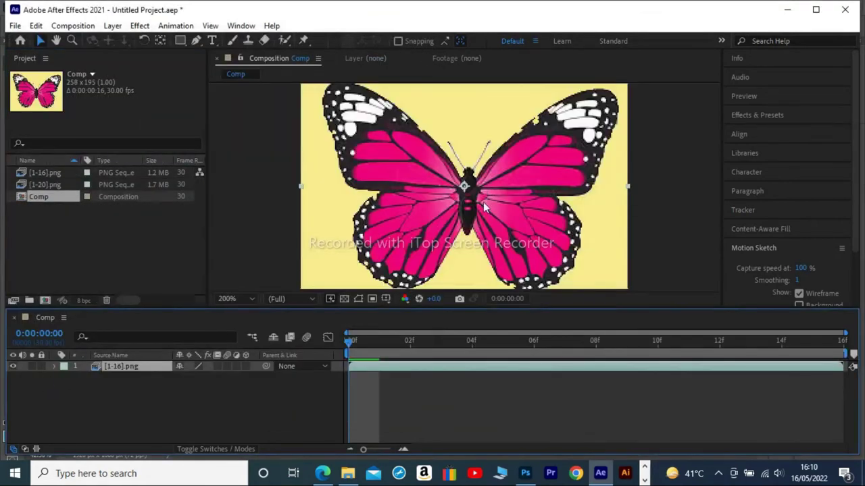
Step: Keyframe the [1-16].png layer's scale from 100% at frame 0 to 6% at frame 15, and preview it
{"action": "left_click", "coordinate": [53, 366]}
{"action": "left_click", "coordinate": [65, 378]}
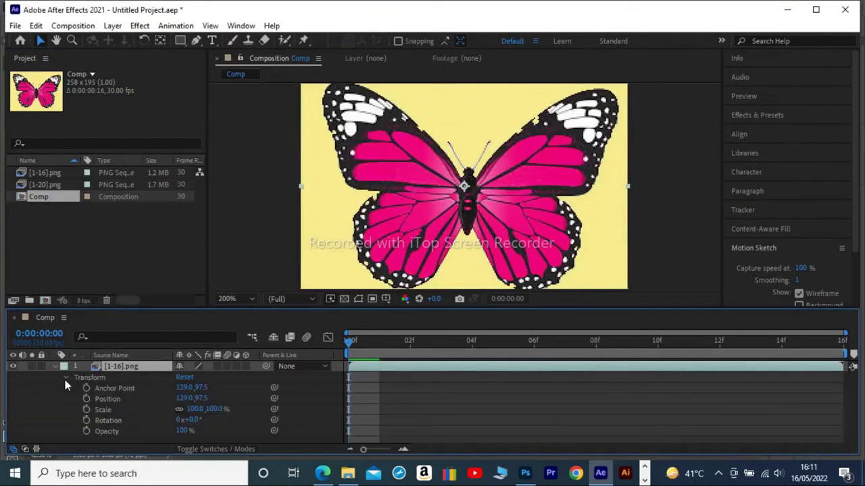
{"action": "left_click", "coordinate": [87, 409]}
{"action": "left_click_drag", "start_coordinate": [351, 344], "coordinate": [812, 343]}
{"action": "left_click_drag", "start_coordinate": [210, 410], "coordinate": [163, 419]}
{"action": "key", "text": "space"}
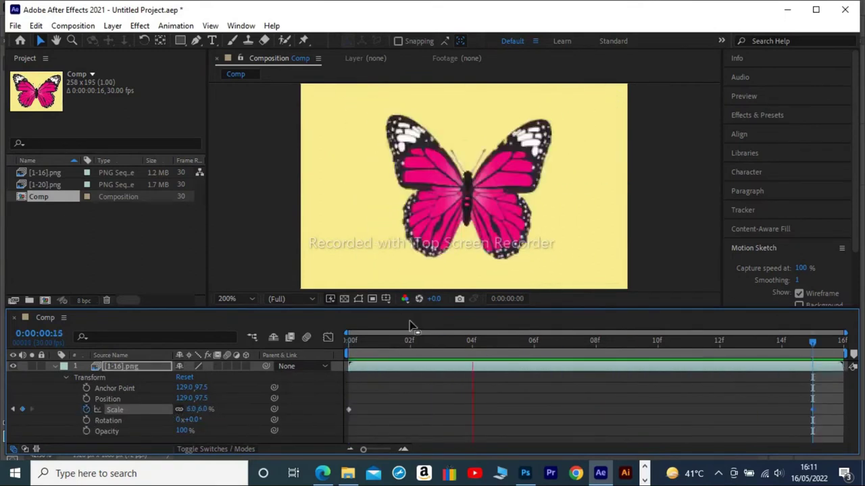
Step: Keyframe the pink butterfly's position from the frame's right edge to -3.0, 108.5 at frame 15 along a curved path, and preview it
{"action": "left_click", "coordinate": [87, 398]}
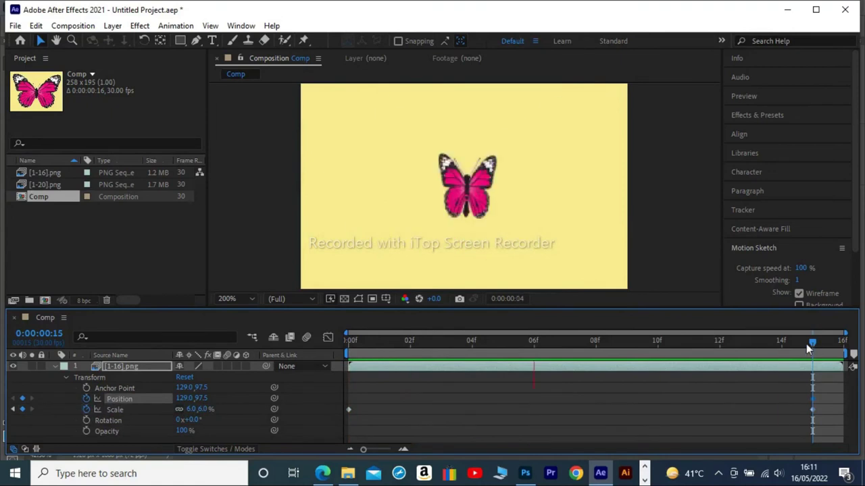
{"action": "key", "text": "Home"}
{"action": "mouse_move", "coordinate": [201, 399]}
{"action": "left_mouse_down"}
{"action": "mouse_move", "coordinate": [186, 400]}
{"action": "mouse_move", "coordinate": [213, 406]}
{"action": "mouse_move", "coordinate": [204, 406]}
{"action": "left_mouse_up"}
{"action": "key", "text": "End"}
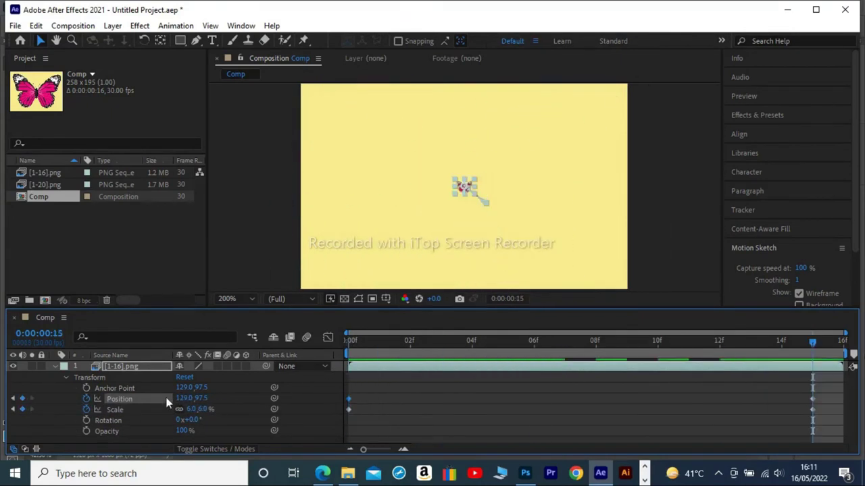
{"action": "left_click_drag", "start_coordinate": [292, 193], "coordinate": [297, 206]}
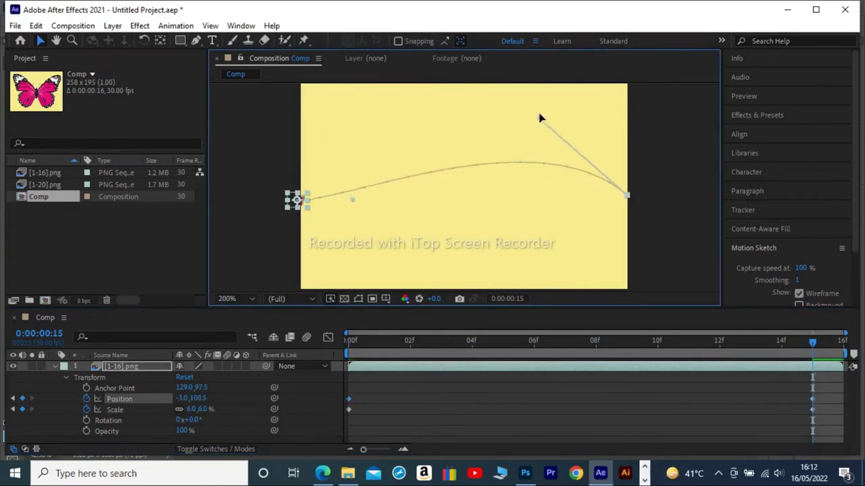
{"action": "key", "text": "space"}
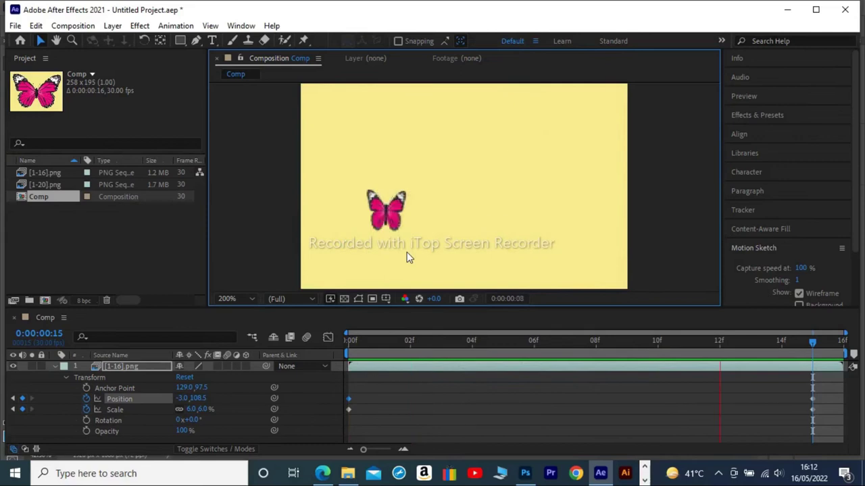
Step: Keyframe the [1-16].png layer's rotation between frames 0 and 15, ending at 131°, and preview it
{"action": "left_click", "coordinate": [86, 421]}
{"action": "left_click_drag", "start_coordinate": [813, 343], "coordinate": [349, 344]}
{"action": "mouse_move", "coordinate": [193, 420]}
{"action": "left_mouse_down"}
{"action": "mouse_move", "coordinate": [338, 435]}
{"action": "mouse_move", "coordinate": [192, 429]}
{"action": "left_mouse_up"}
{"action": "left_click_drag", "start_coordinate": [348, 344], "coordinate": [813, 345]}
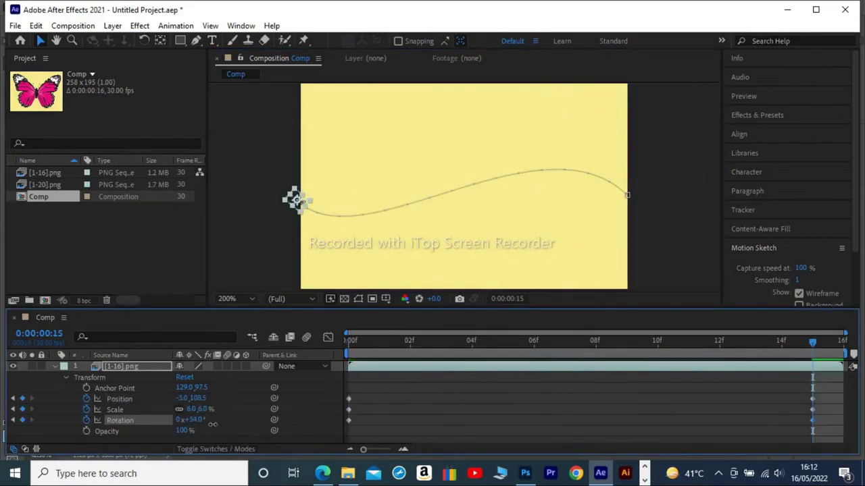
{"action": "key", "text": "space"}
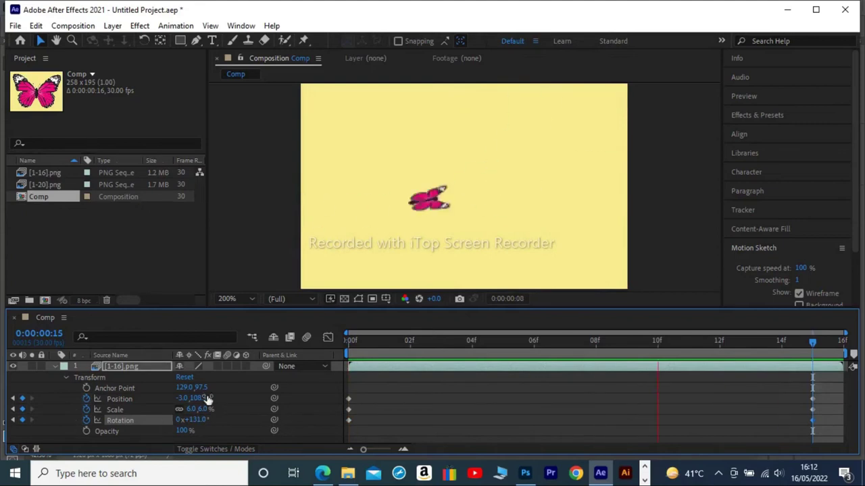
Step: Collapse and lock the [1-16].png layer, marking it shy and enabling its motion blur
{"action": "left_click", "coordinate": [67, 379]}
{"action": "left_click", "coordinate": [55, 366]}
{"action": "left_click", "coordinate": [41, 366]}
{"action": "left_click", "coordinate": [179, 366]}
{"action": "left_click", "coordinate": [227, 367]}
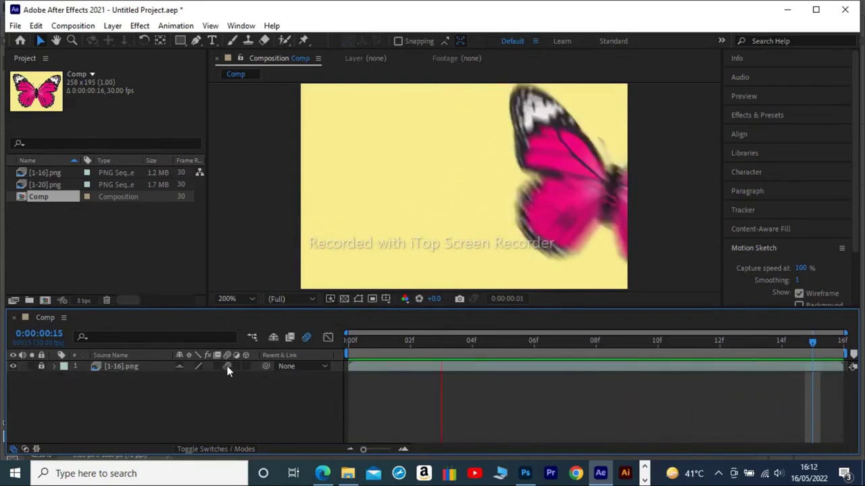
Step: Add [1-20].png below the [1-16].png layer, hide the pink butterfly, and expand the new layer's transform properties
{"action": "left_click_drag", "start_coordinate": [60, 186], "coordinate": [108, 375]}
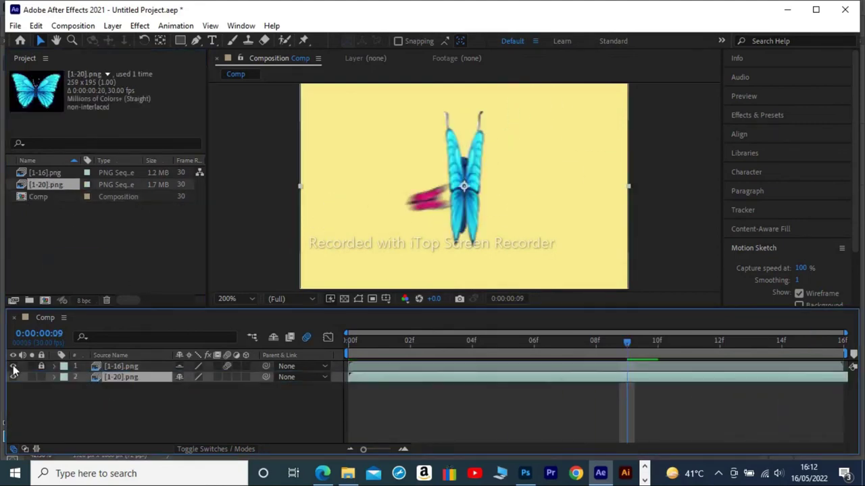
{"action": "left_click", "coordinate": [54, 377]}
{"action": "left_click", "coordinate": [66, 388]}
Step: Keyframe the [1-20].png layer's scale from 12% at frame 0 to 118% at frame 15, and preview it
{"action": "left_click_drag", "start_coordinate": [594, 342], "coordinate": [308, 387]}
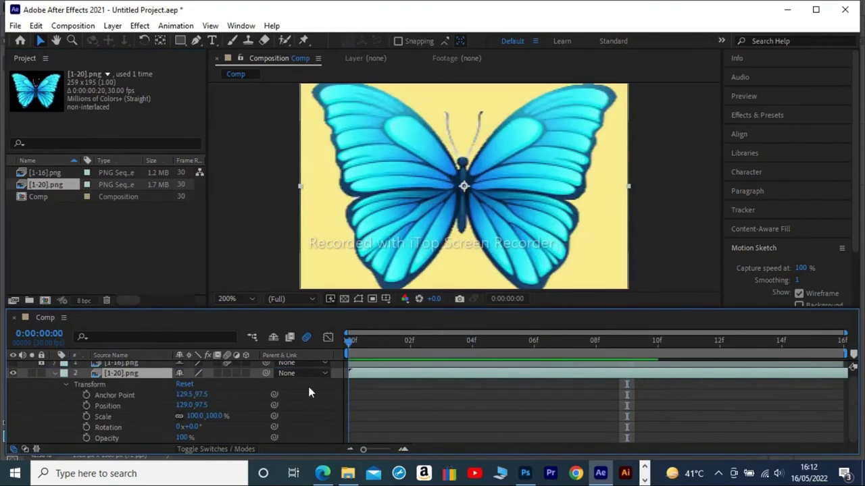
{"action": "left_click", "coordinate": [87, 416]}
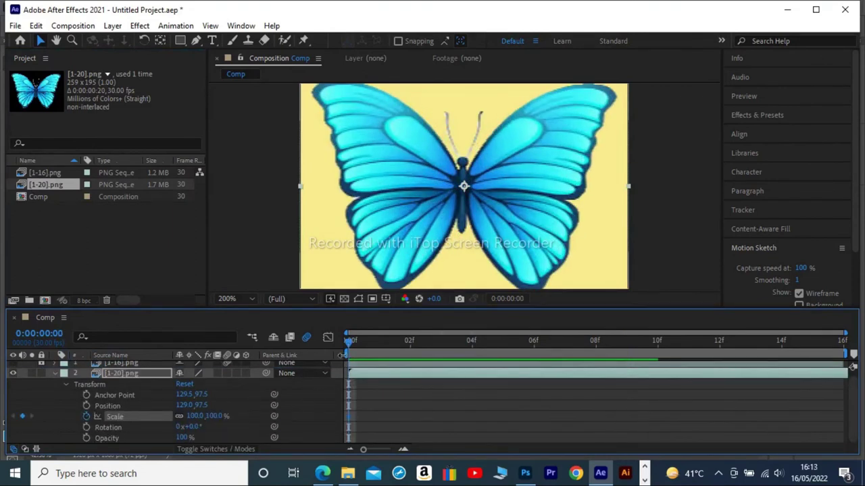
{"action": "left_click_drag", "start_coordinate": [200, 422], "coordinate": [154, 424]}
{"action": "key", "text": "space"}
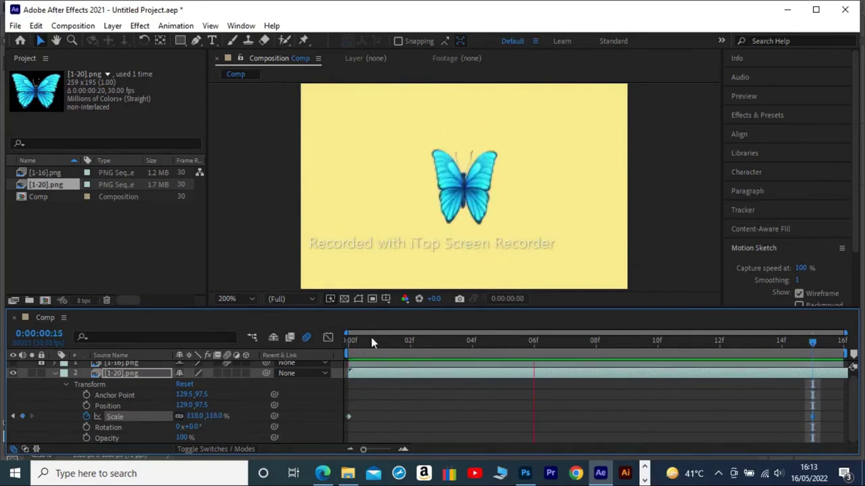
{"action": "key", "text": "space"}
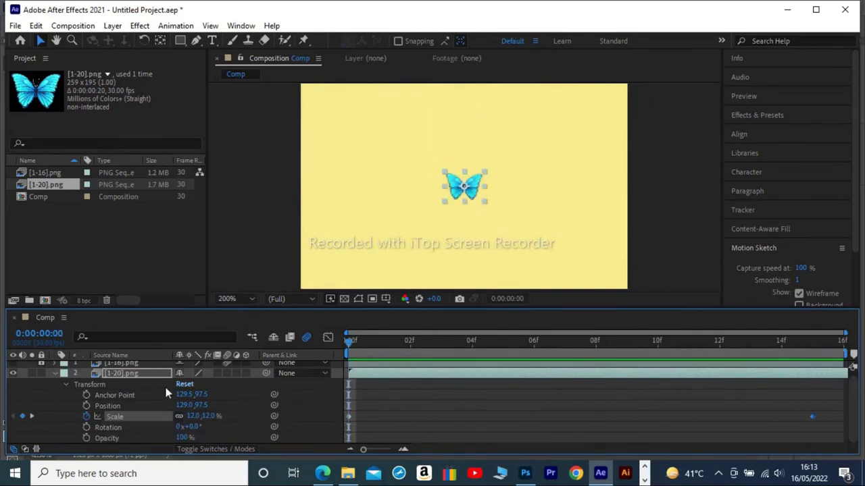
Step: Keyframe the blue butterfly's position from 4.5, 192.0 at frame 0 to 246.0, 7.5 at frame 15, and preview it
{"action": "left_click_drag", "start_coordinate": [345, 345], "coordinate": [812, 344]}
{"action": "left_click_drag", "start_coordinate": [182, 406], "coordinate": [231, 405]}
{"action": "left_click_drag", "start_coordinate": [564, 181], "coordinate": [615, 85]}
{"action": "left_click_drag", "start_coordinate": [465, 206], "coordinate": [305, 289]}
{"action": "key", "text": "space"}
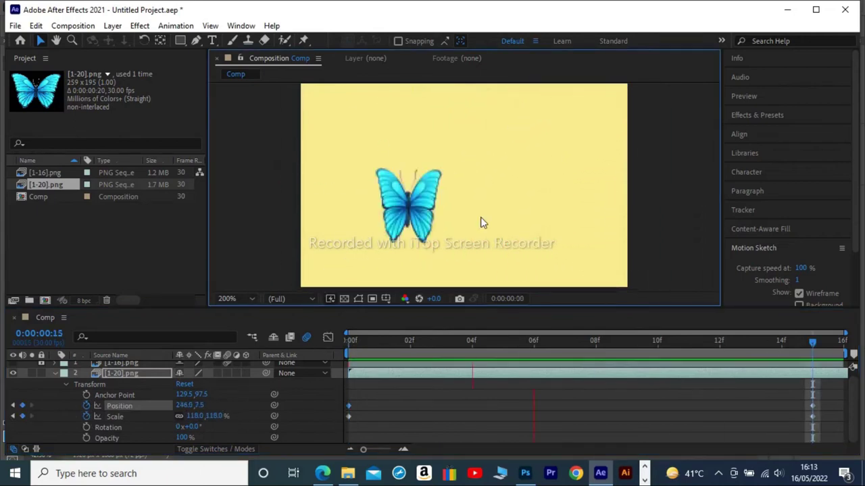
Step: Keyframe the [1-20].png layer's rotation from 0° at frame 0 to 215° at frame 15, and its opacity at 83% on frame 15
{"action": "left_click_drag", "start_coordinate": [812, 345], "coordinate": [341, 395]}
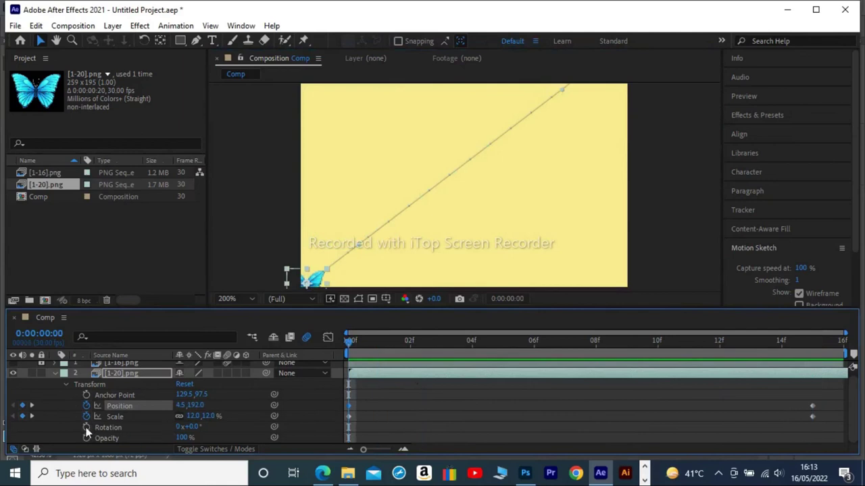
{"action": "left_click", "coordinate": [86, 427]}
{"action": "left_click_drag", "start_coordinate": [347, 345], "coordinate": [812, 344]}
{"action": "left_click_drag", "start_coordinate": [194, 427], "coordinate": [333, 422]}
{"action": "key", "text": "space"}
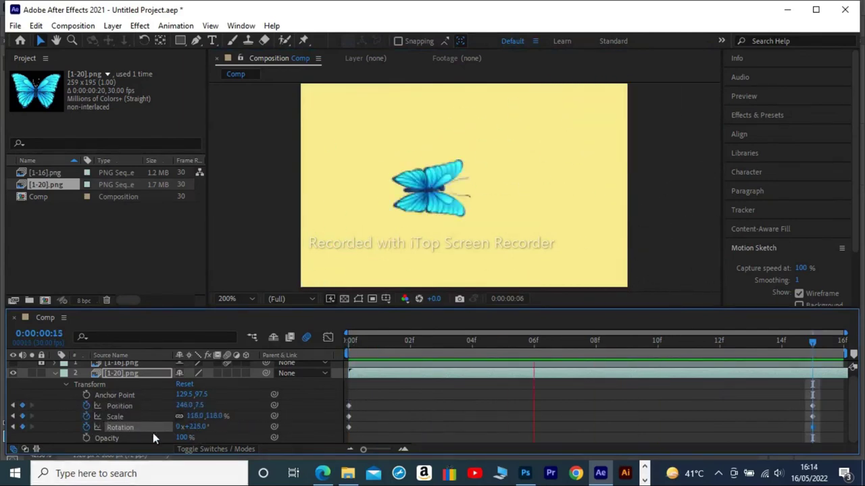
{"action": "left_click", "coordinate": [87, 438]}
{"action": "left_click_drag", "start_coordinate": [185, 438], "coordinate": [183, 438]}
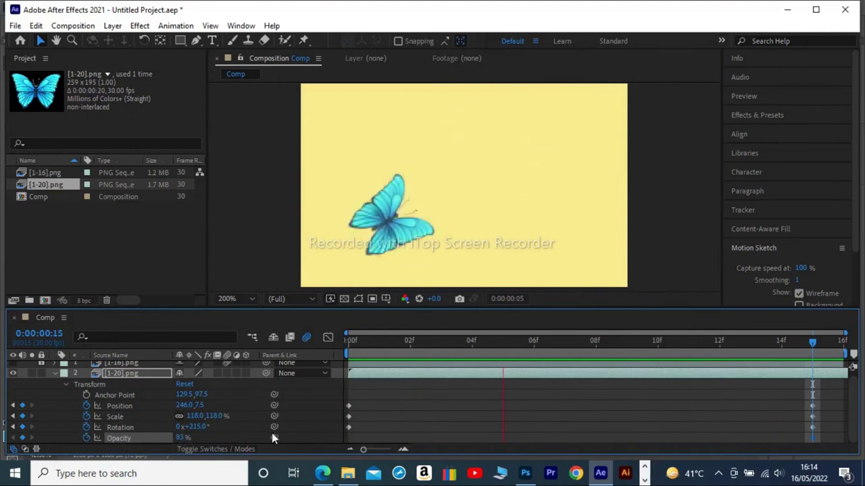
Step: Turn off motion blur, unlock and show the [1-16].png layer, and enlarge the composition view
{"action": "left_click", "coordinate": [55, 374]}
{"action": "left_click", "coordinate": [225, 376]}
{"action": "left_click", "coordinate": [225, 366]}
{"action": "left_click", "coordinate": [42, 366]}
{"action": "left_click", "coordinate": [12, 367]}
{"action": "left_click_drag", "start_coordinate": [523, 316], "coordinate": [525, 363]}
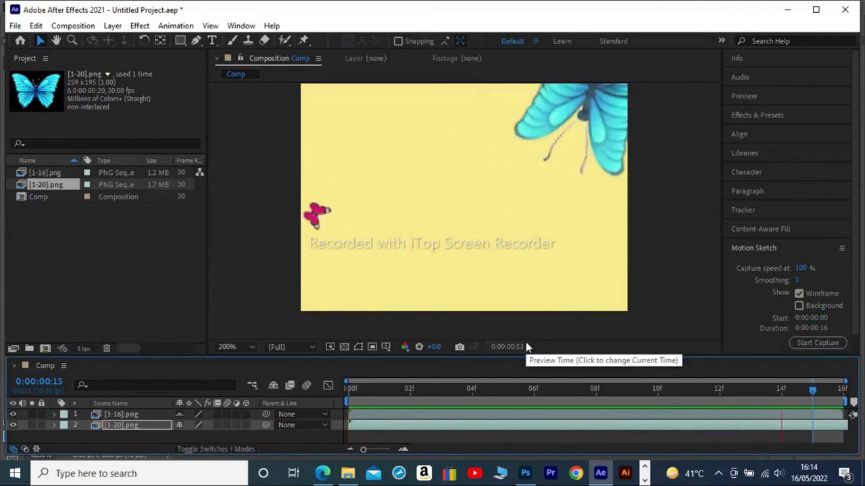
Step: Save the project as "butterfly pro" in the Ae projects folder
{"action": "left_click", "coordinate": [15, 26]}
{"action": "mouse_move", "coordinate": [49, 204]}
{"action": "mouse_move", "coordinate": [27, 130]}
{"action": "left_click", "coordinate": [230, 129]}
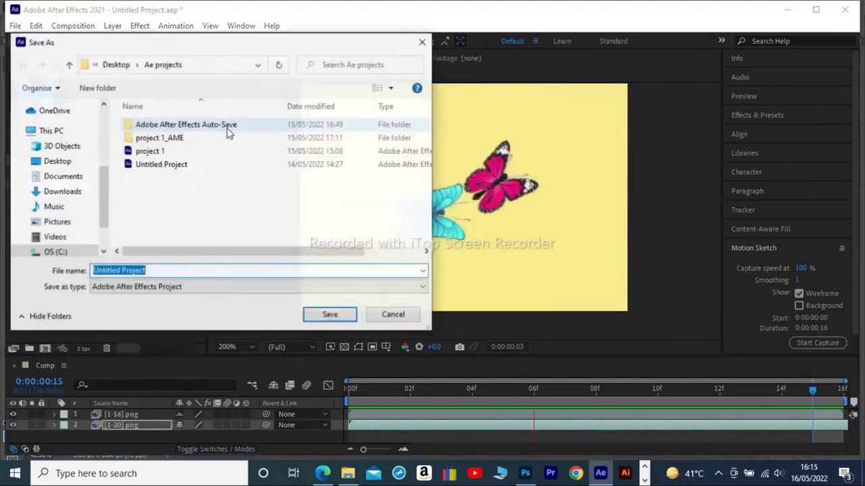
{"action": "left_click", "coordinate": [187, 267]}
{"action": "key", "text": "BackSpace"}
{"action": "key", "text": "BackSpace"}
{"action": "key", "text": "BackSpace"}
{"action": "key", "text": "BackSpace"}
{"action": "key", "text": "BackSpace"}
{"action": "key", "text": "BackSpace"}
{"action": "key", "text": "BackSpace"}
{"action": "key", "text": "BackSpace"}
{"action": "key", "text": "BackSpace"}
{"action": "key", "text": "BackSpace"}
{"action": "key", "text": "BackSpace"}
{"action": "key", "text": "BackSpace"}
{"action": "key", "text": "BackSpace"}
{"action": "key", "text": "BackSpace"}
{"action": "key", "text": "BackSpace"}
{"action": "key", "text": "BackSpace"}
{"action": "key", "text": "BackSpace"}
{"action": "key", "text": "BackSpace"}
{"action": "type", "text": "butterfly"}
{"action": "key", "text": "Return"}
Step: Send the composition to the Adobe Media Encoder queue and open its export settings
{"action": "left_click", "coordinate": [15, 25]}
{"action": "mouse_move", "coordinate": [58, 196]}
{"action": "left_click", "coordinate": [232, 196]}
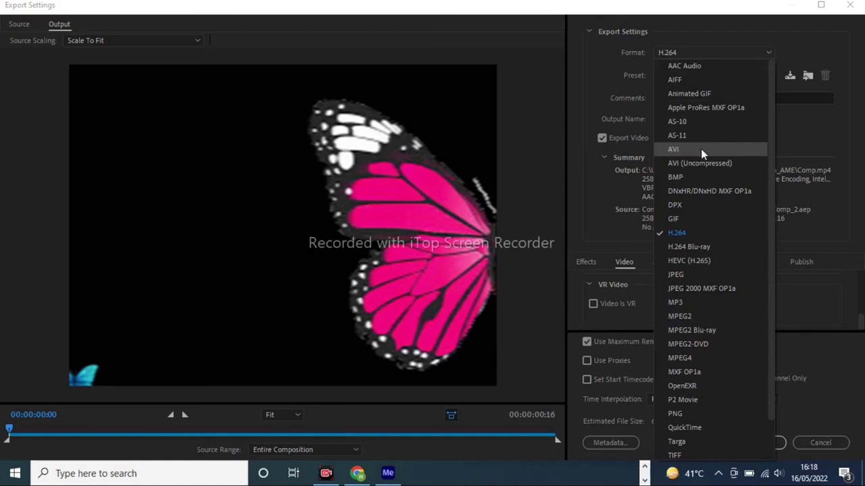
Step: Try the MP3 and JPEG export formats for the composition
{"action": "left_click", "coordinate": [706, 304]}
{"action": "scroll", "coordinate": [673, 300], "scroll_direction": "down", "scroll_amount": 2}
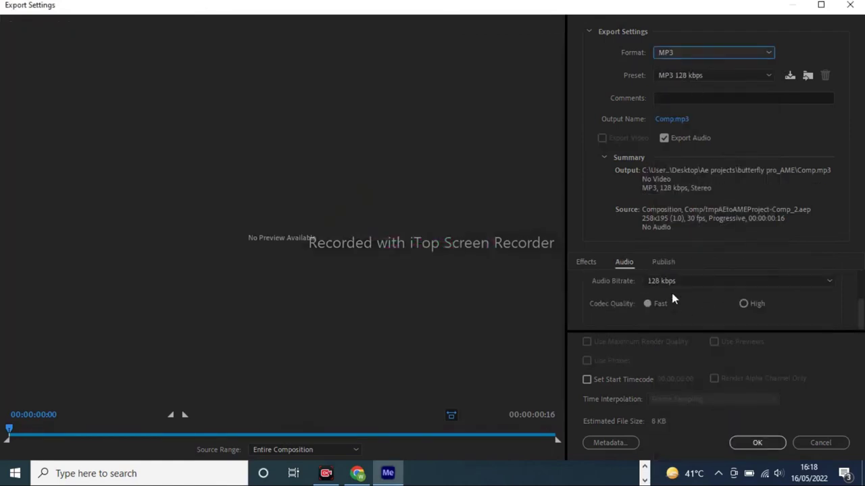
{"action": "left_click", "coordinate": [716, 53]}
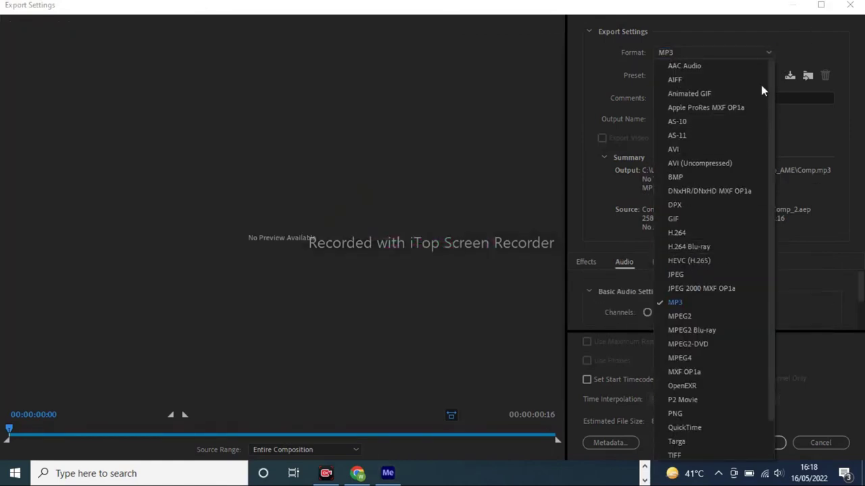
{"action": "left_click", "coordinate": [691, 274]}
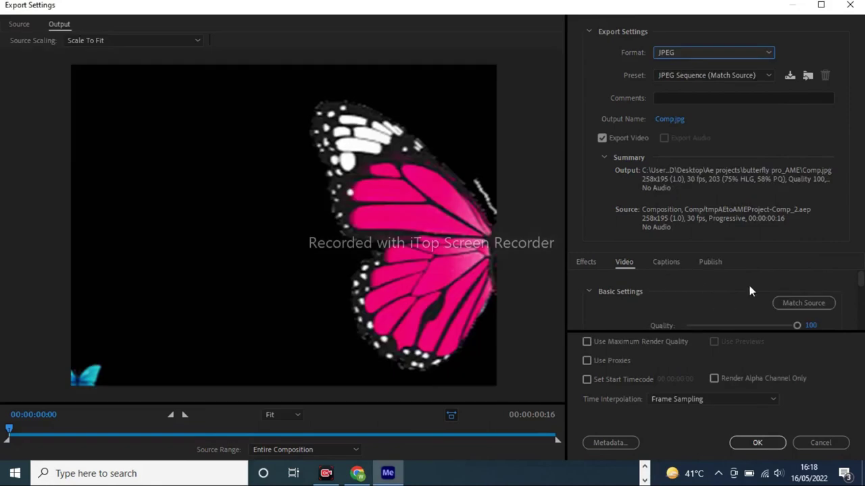
Step: Set the export format to AVI with maximum render quality, confirm the settings, and start rendering the queue
{"action": "left_click", "coordinate": [770, 52]}
{"action": "left_click", "coordinate": [676, 102]}
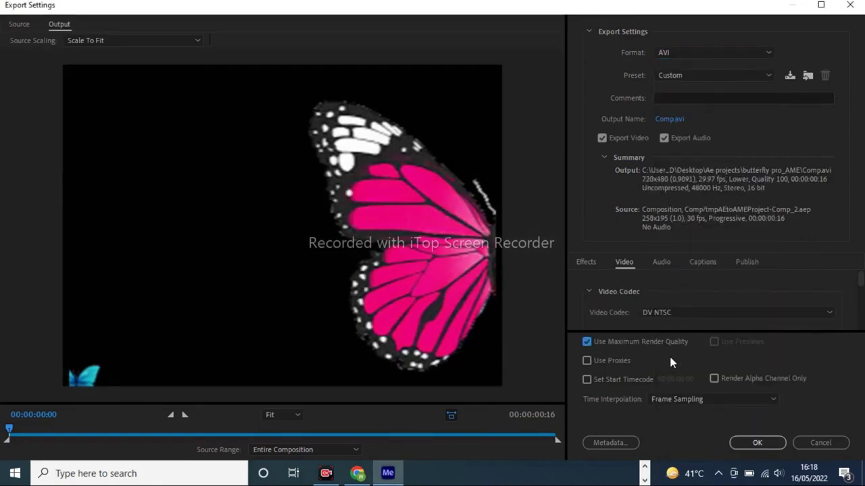
{"action": "left_click", "coordinate": [762, 445]}
{"action": "left_click", "coordinate": [843, 79]}
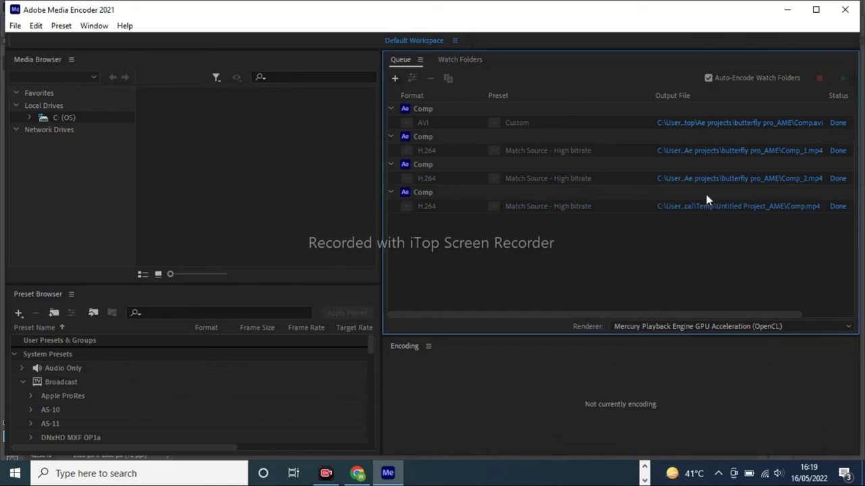
Step: Open the butterfly pro_AME folder to check the rendered AVI, browse the Desktop folders, and close the window
{"action": "left_click", "coordinate": [841, 123]}
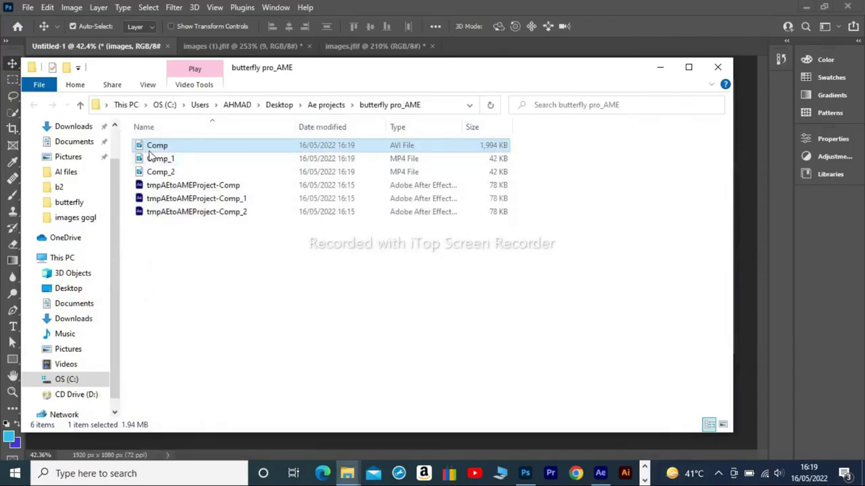
{"action": "scroll", "coordinate": [71, 209], "scroll_direction": "up", "scroll_amount": 1}
{"action": "left_click", "coordinate": [68, 152]}
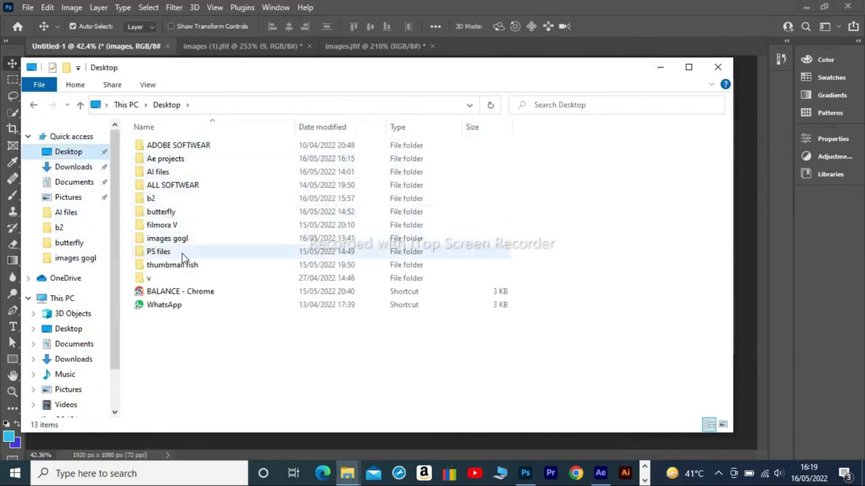
{"action": "double_click", "coordinate": [189, 280]}
{"action": "left_click", "coordinate": [728, 73]}
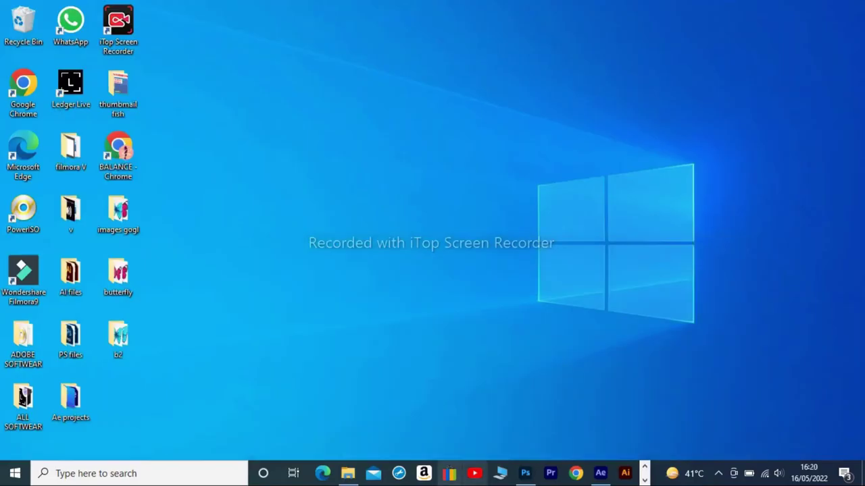
{"action": "left_click", "coordinate": [601, 479]}
{"action": "left_click", "coordinate": [602, 479]}
{"action": "left_click", "coordinate": [527, 478]}
{"action": "left_click", "coordinate": [527, 478]}
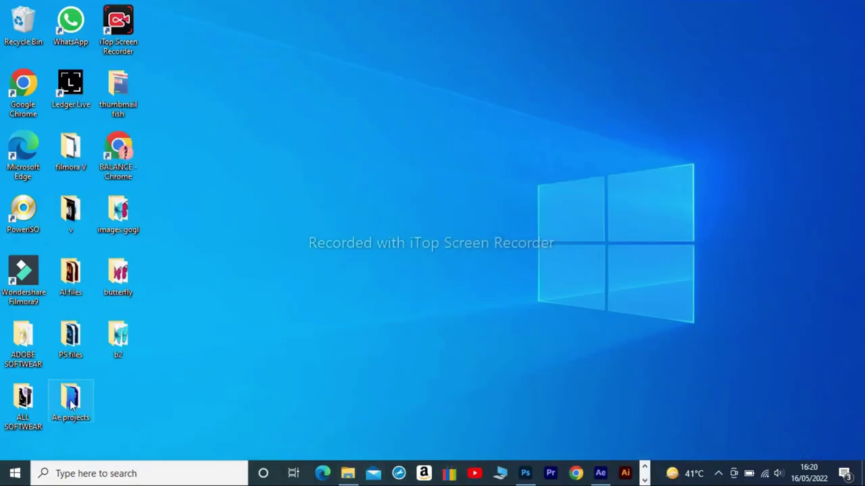
{"action": "double_click", "coordinate": [71, 404]}
{"action": "left_click", "coordinate": [719, 70]}
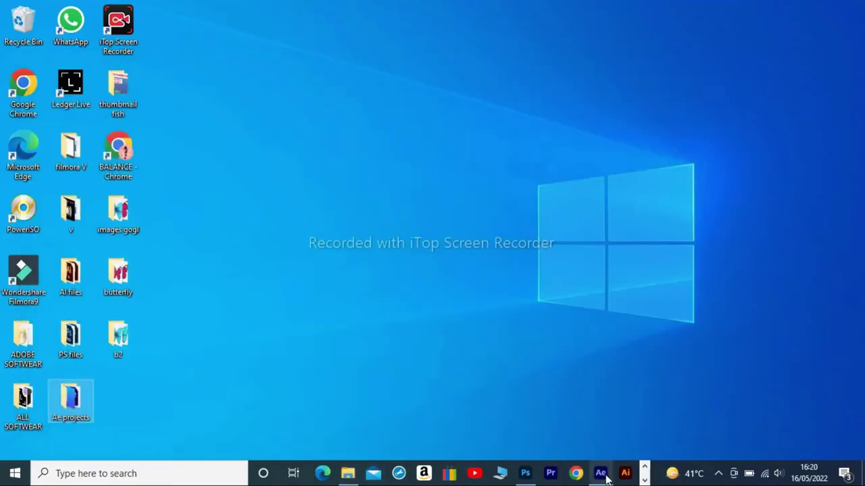